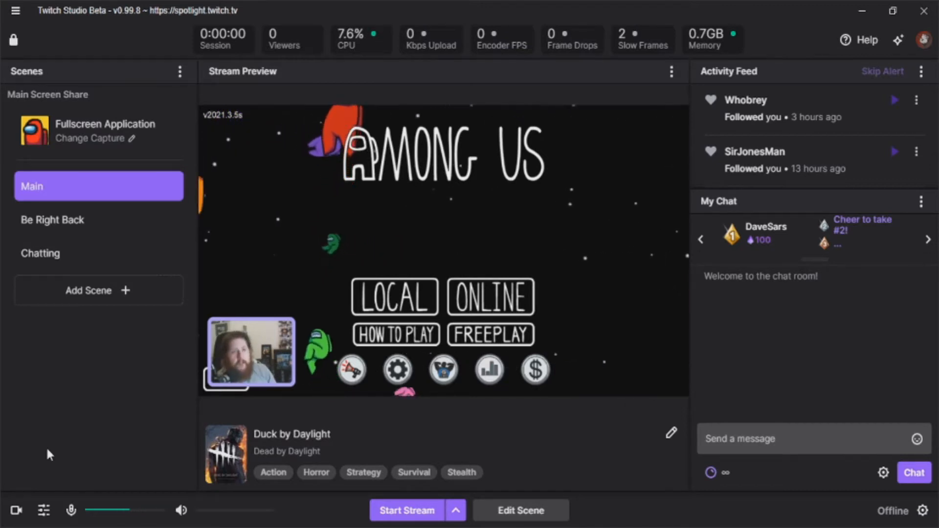
# Step: Preview the Main, Be Right Back and Chatting scenes in turn, finishing on the Chatting scene
pyautogui.click(73, 220)
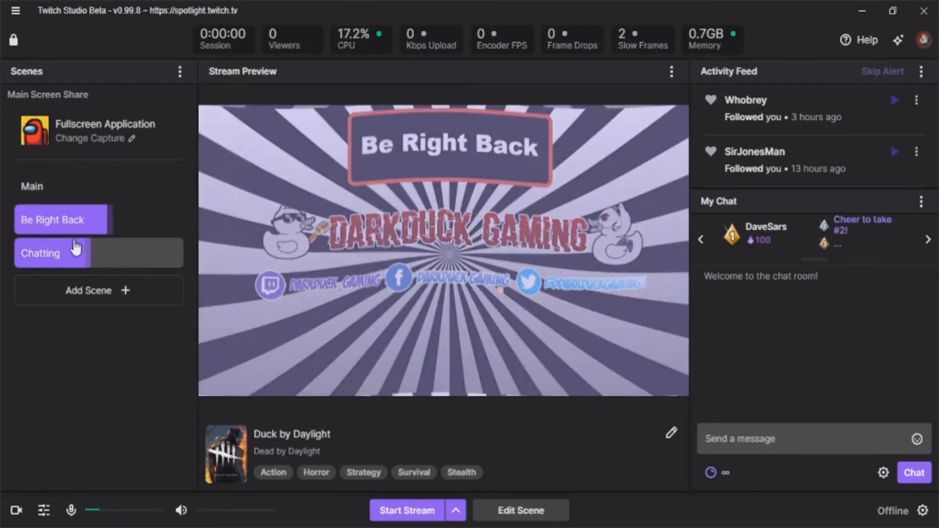
pyautogui.click(75, 248)
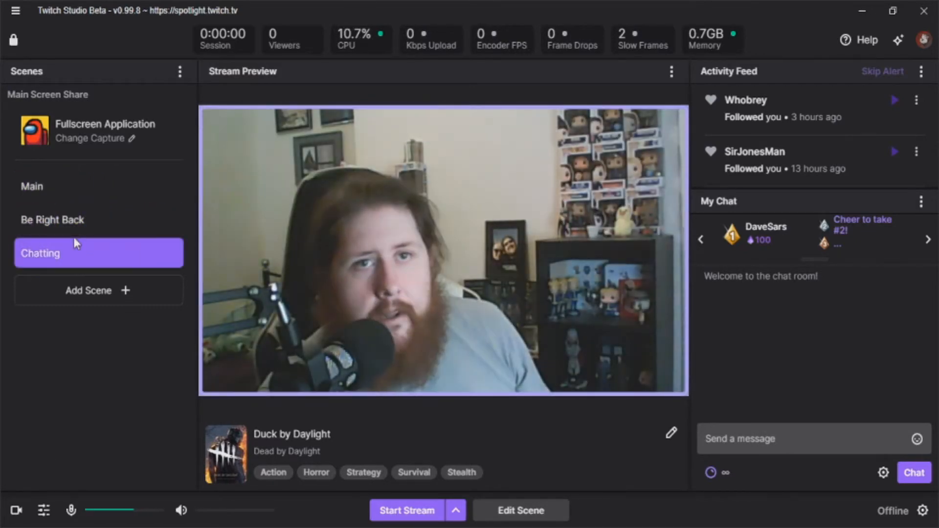
pyautogui.click(74, 221)
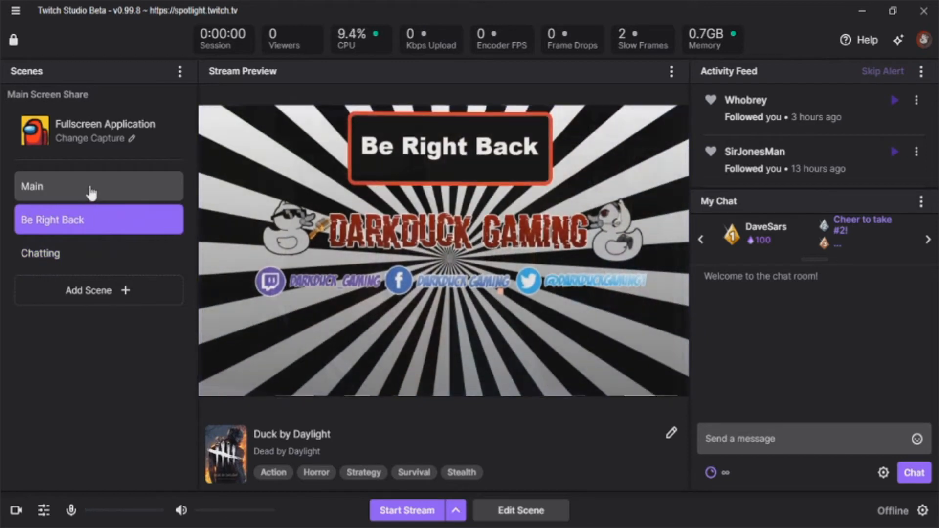
pyautogui.click(90, 192)
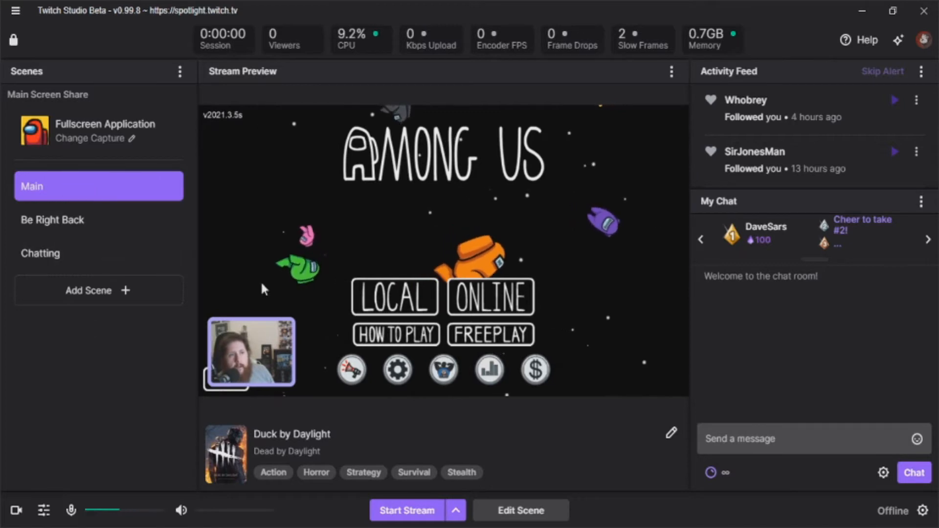
pyautogui.click(104, 228)
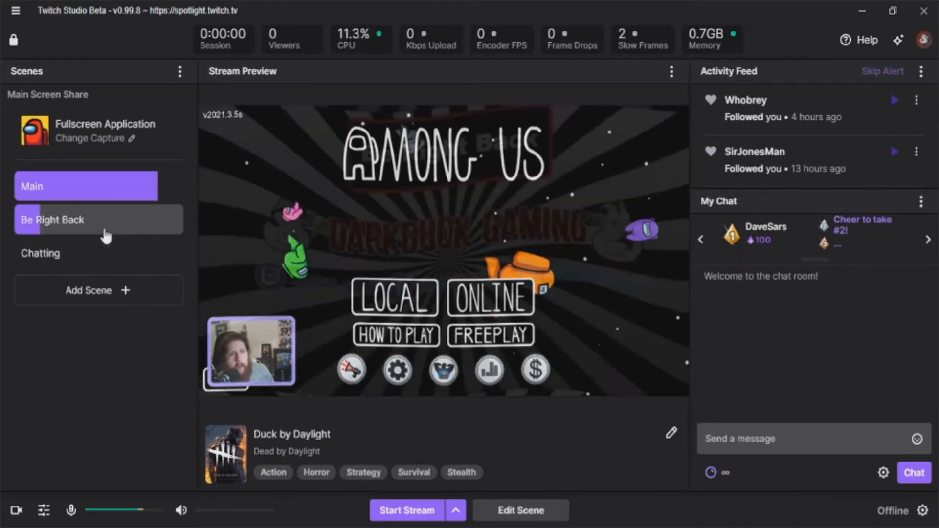
pyautogui.click(101, 255)
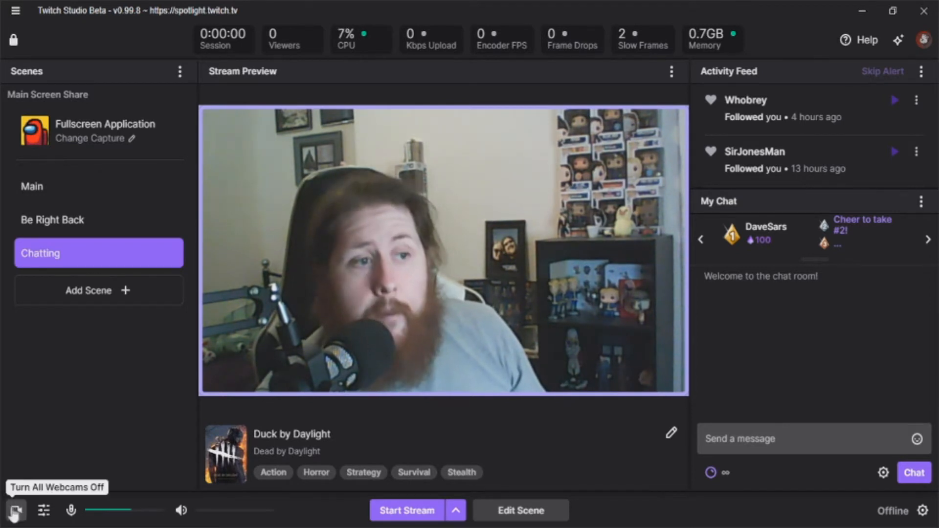
# Step: Start editing the Chatting scene and open the device setup of its Webcam layer
pyautogui.click(516, 510)
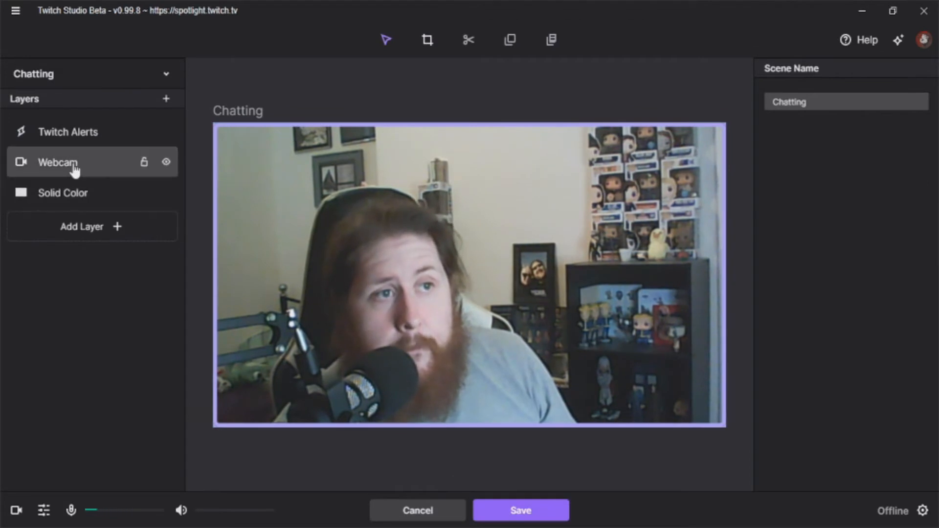
pyautogui.click(73, 167)
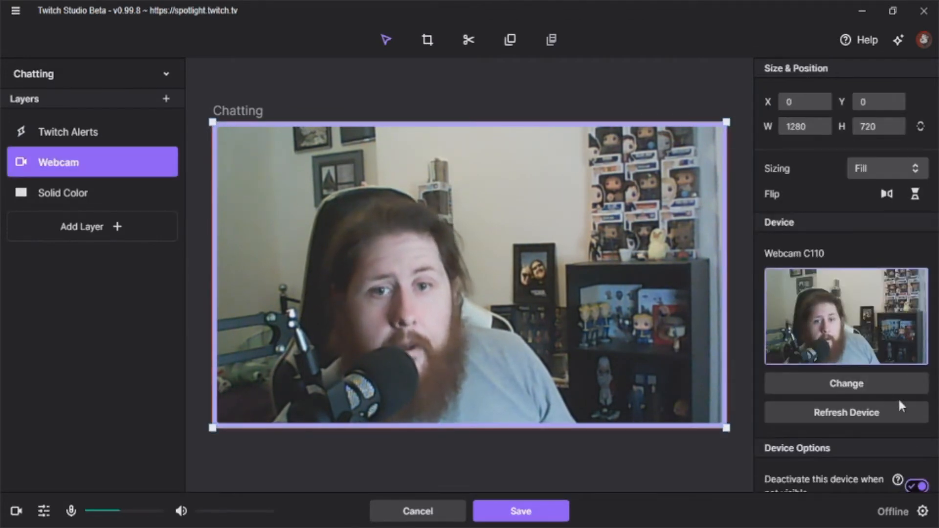
pyautogui.click(872, 392)
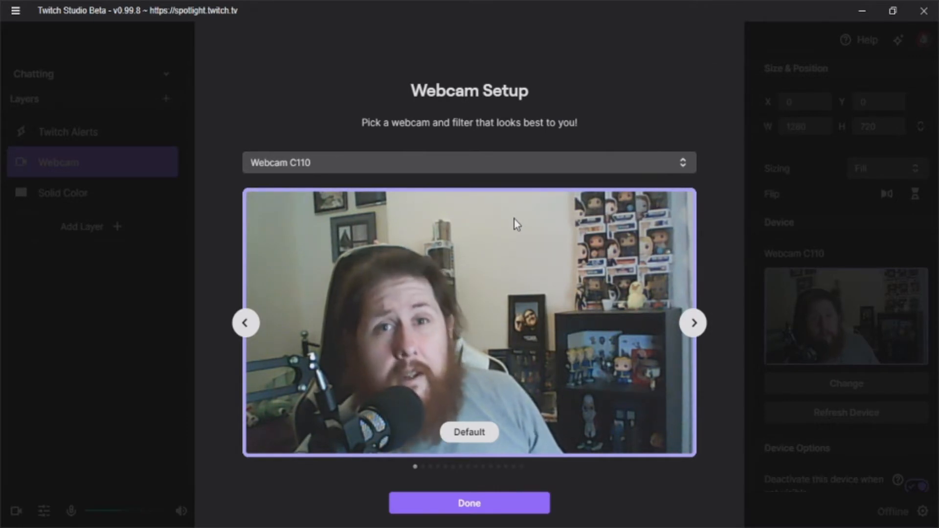
# Step: Browse the available webcam filters, return to the Default filter, check the webcam device choice and leave the setup
pyautogui.click(699, 328)
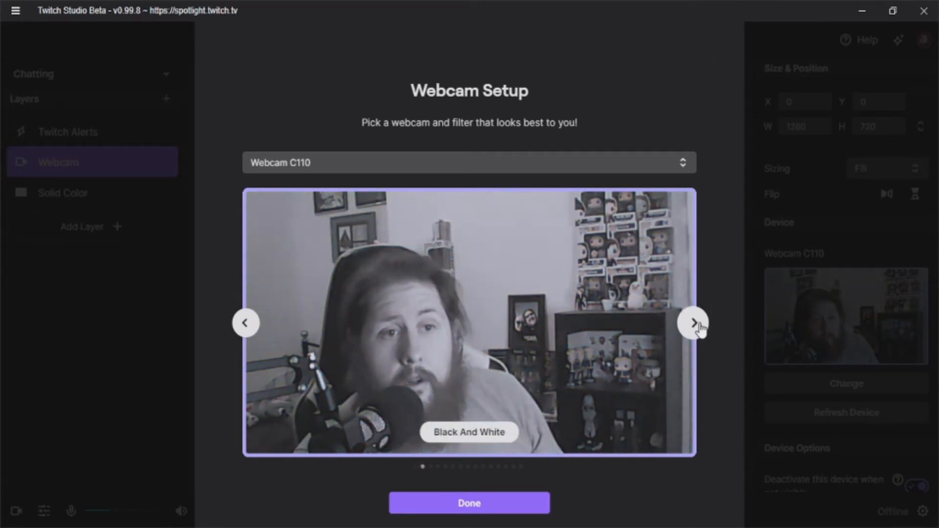
pyautogui.click(699, 328)
pyautogui.click(699, 328)
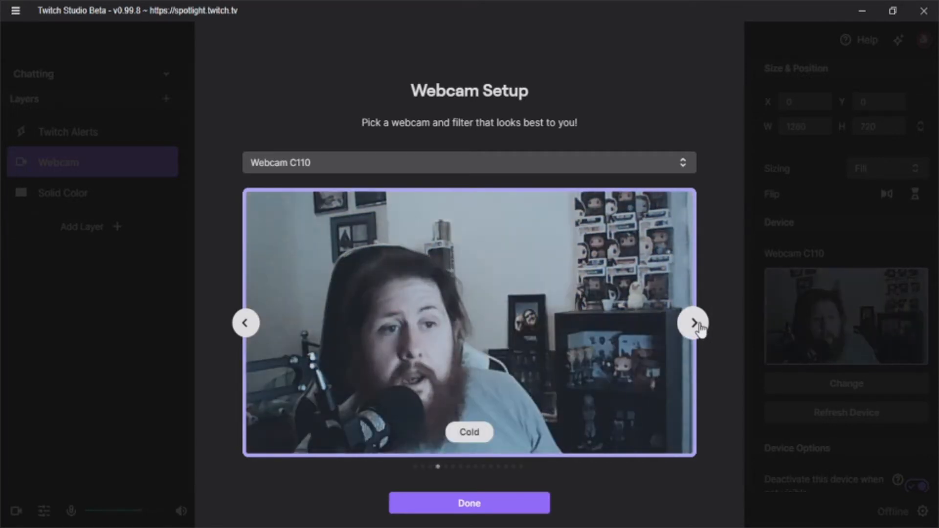
pyautogui.click(699, 328)
pyautogui.click(700, 328)
pyautogui.click(700, 327)
pyautogui.click(700, 327)
pyautogui.click(700, 327)
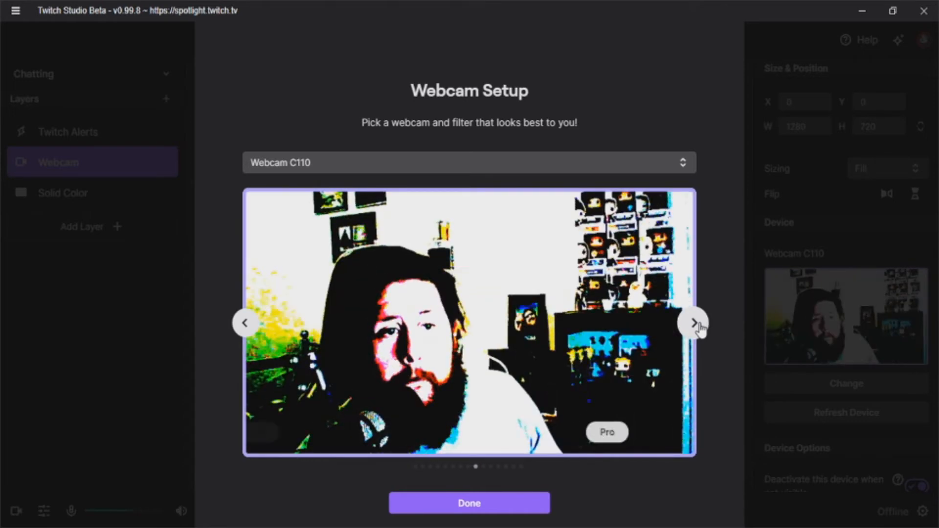
pyautogui.click(700, 328)
pyautogui.click(699, 328)
pyautogui.click(699, 328)
pyautogui.click(700, 328)
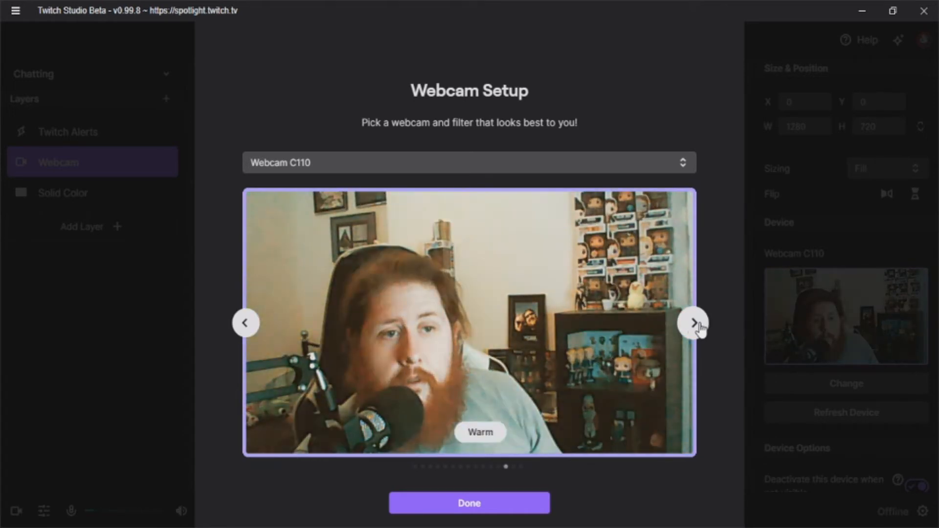
pyautogui.click(246, 325)
pyautogui.click(247, 325)
pyautogui.click(247, 324)
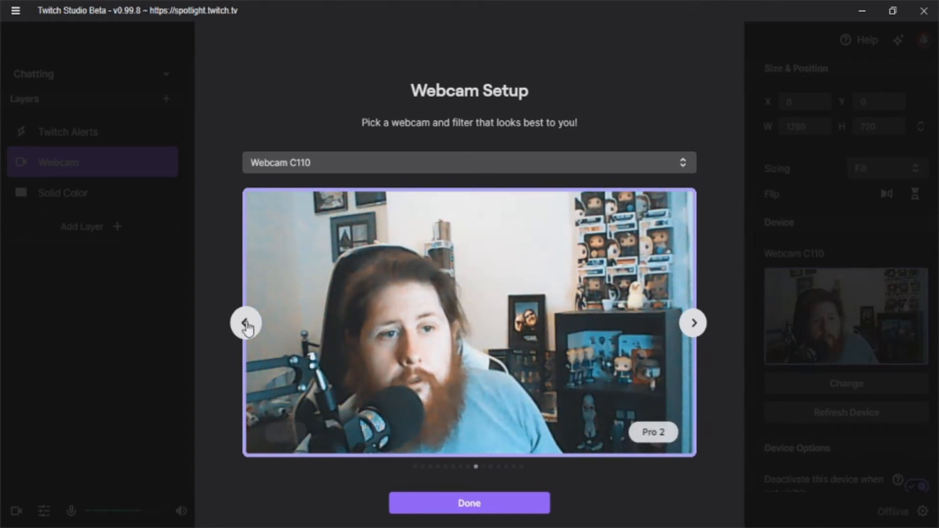
pyautogui.click(247, 325)
pyautogui.click(247, 324)
pyautogui.click(247, 325)
pyautogui.click(247, 325)
pyautogui.click(246, 325)
pyautogui.click(247, 325)
pyautogui.click(246, 325)
pyautogui.click(247, 325)
pyautogui.click(247, 324)
pyautogui.click(246, 324)
pyautogui.click(246, 325)
pyautogui.click(246, 324)
pyautogui.click(246, 325)
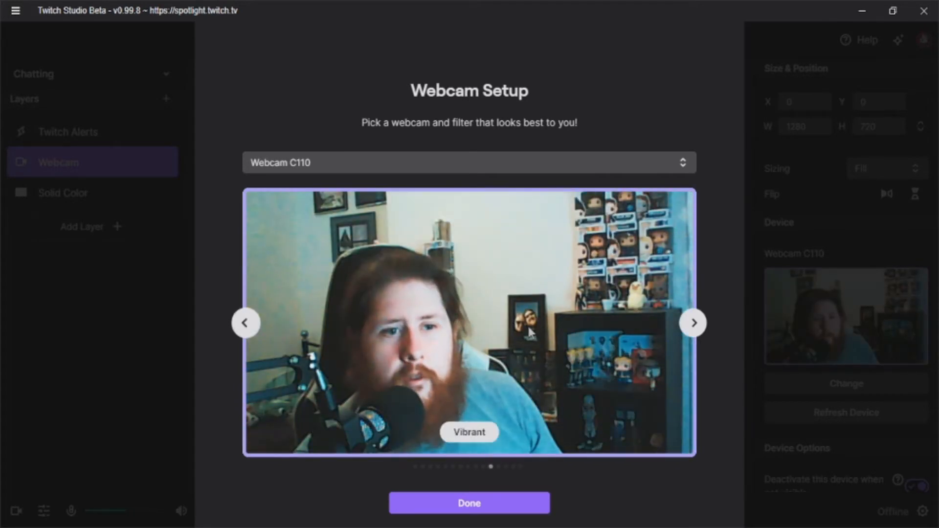
pyautogui.click(246, 325)
pyautogui.click(247, 325)
pyautogui.click(247, 325)
pyautogui.click(247, 325)
pyautogui.click(247, 325)
pyautogui.click(246, 324)
pyautogui.click(246, 325)
pyautogui.click(246, 325)
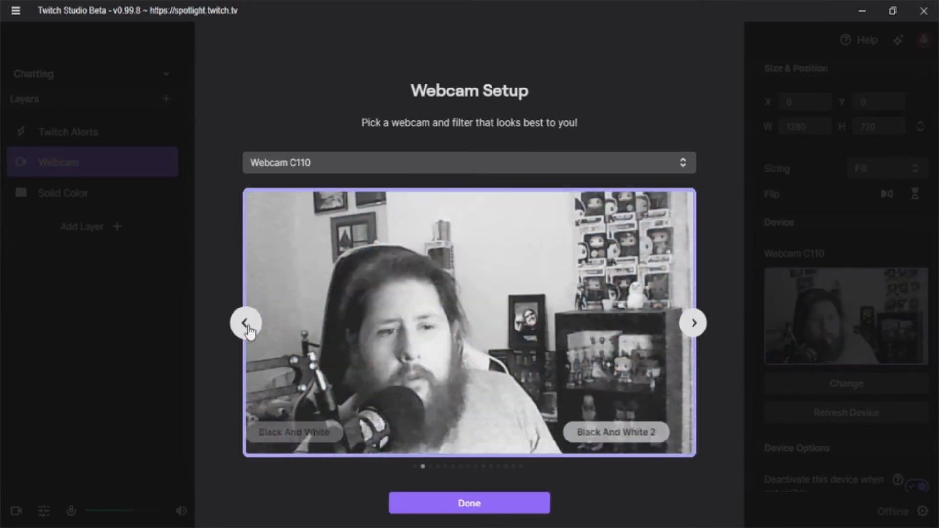
pyautogui.click(246, 325)
pyautogui.click(246, 325)
pyautogui.click(655, 163)
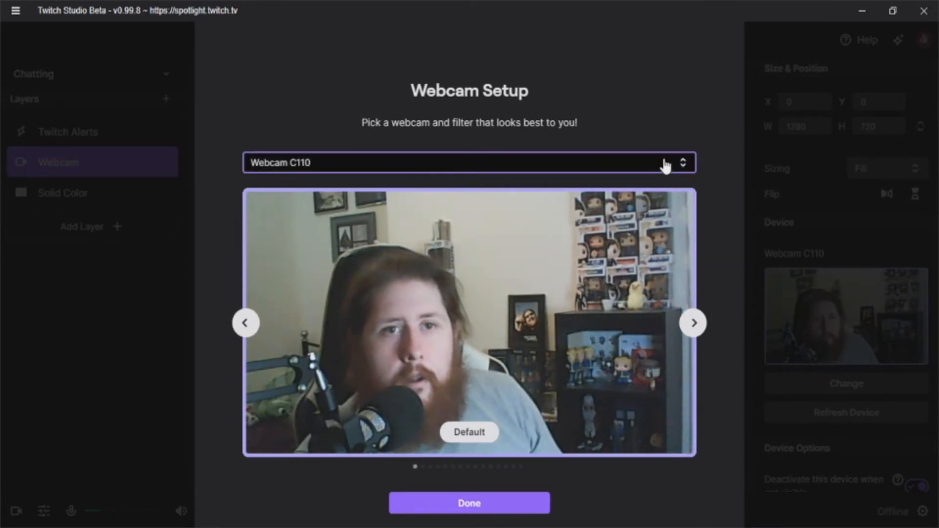
pyautogui.click(92, 223)
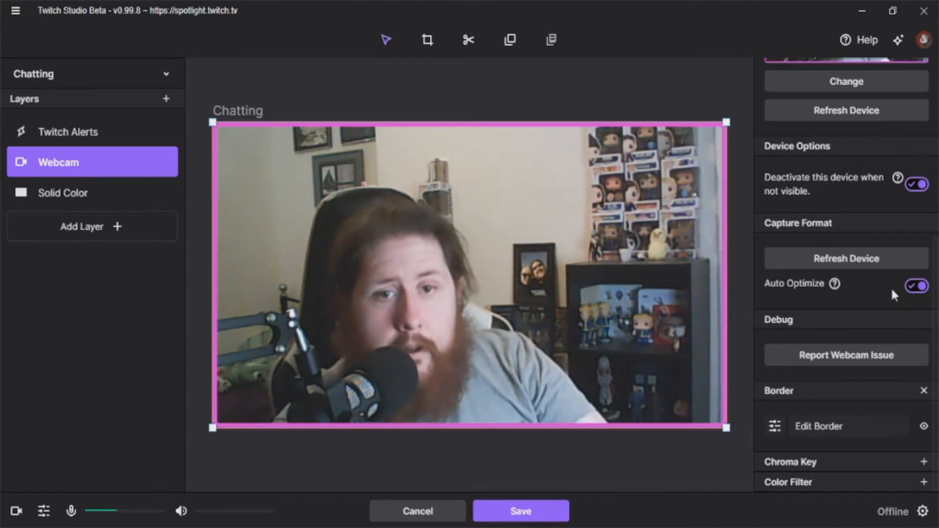
# Step: Change the Webcam layer's border color to #DD3B3B and reduce the border size to 0
pyautogui.scroll(5, 814, 372)
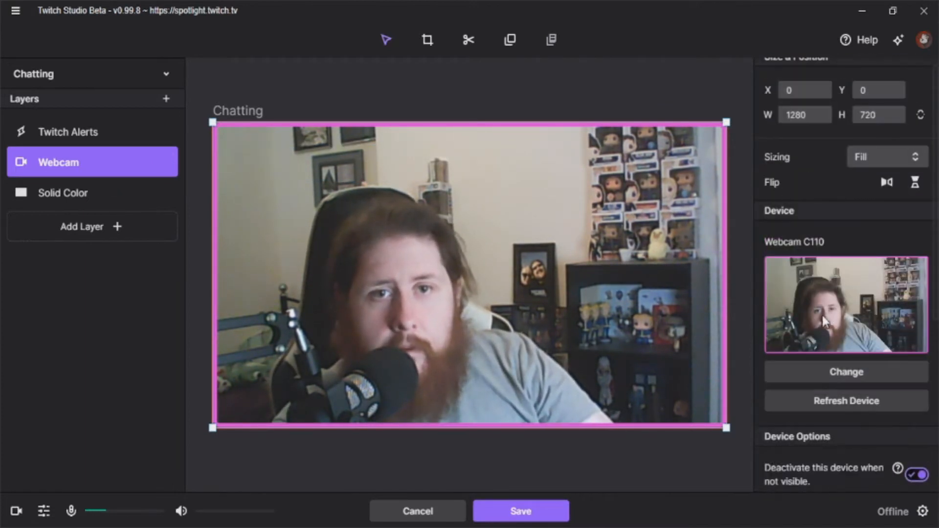
pyautogui.scroll(-5, 826, 322)
pyautogui.click(801, 430)
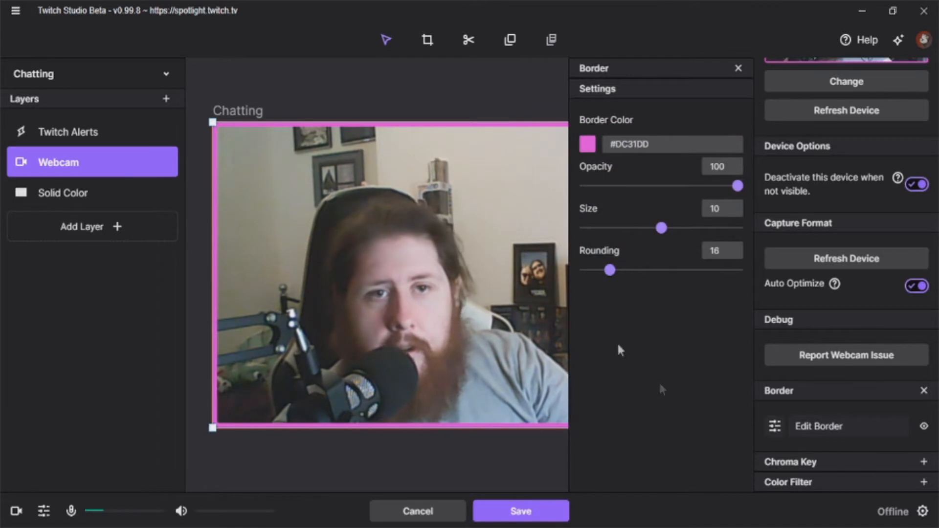
pyautogui.click(592, 145)
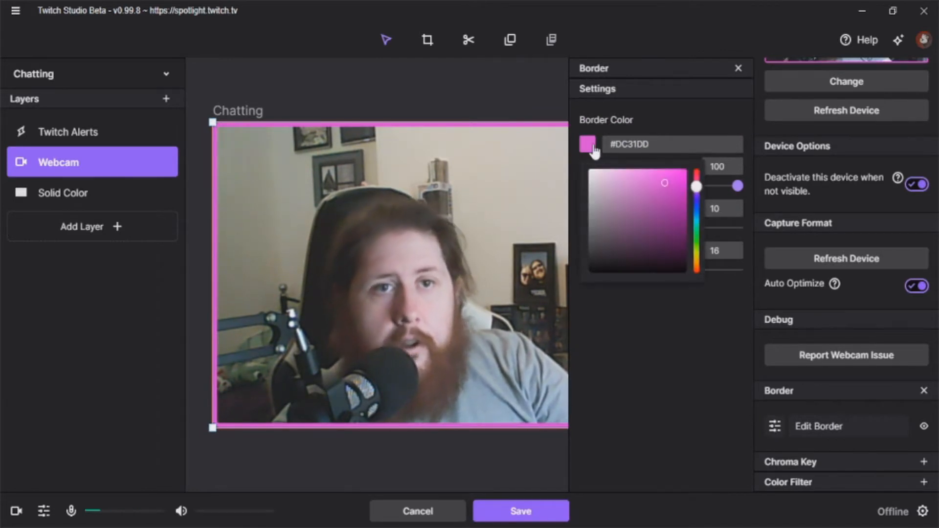
pyautogui.moveTo(670, 180); pyautogui.dragTo(626, 205)
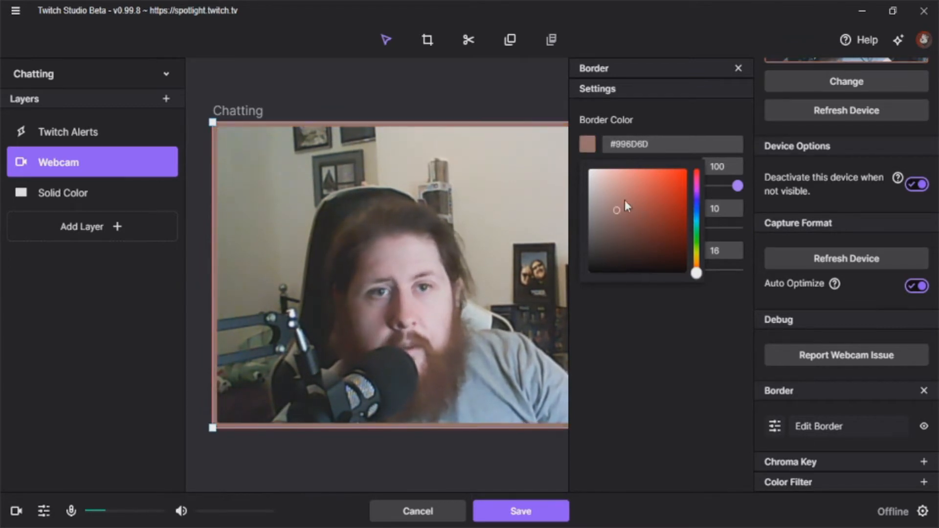
pyautogui.click(612, 385)
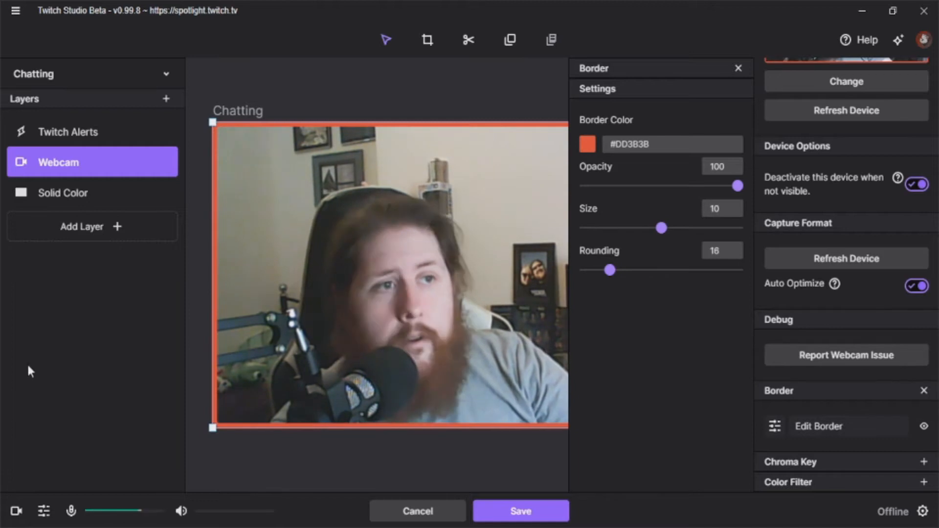
pyautogui.moveTo(659, 234); pyautogui.dragTo(585, 230)
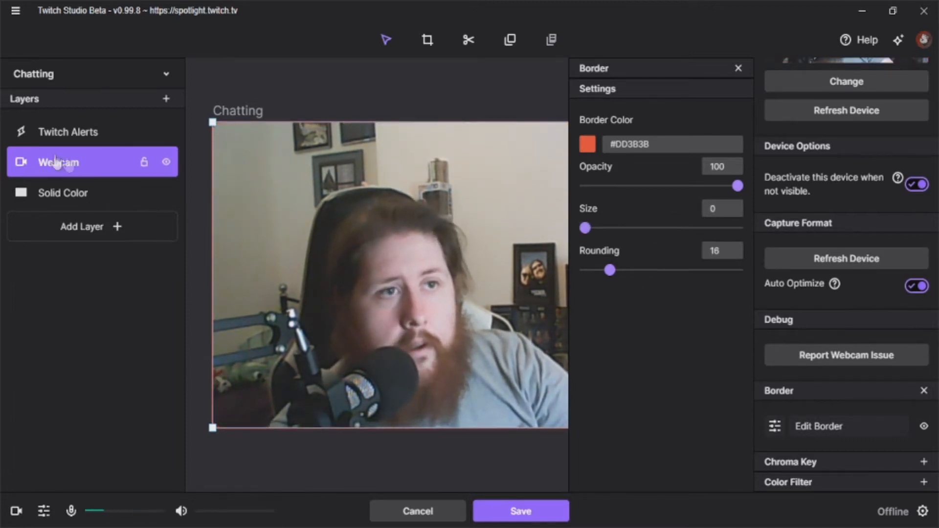
# Step: Shrink the Webcam layer to about 1215 x 665 and center it over the Solid Color layer at about X 32, Y 28
pyautogui.click(54, 199)
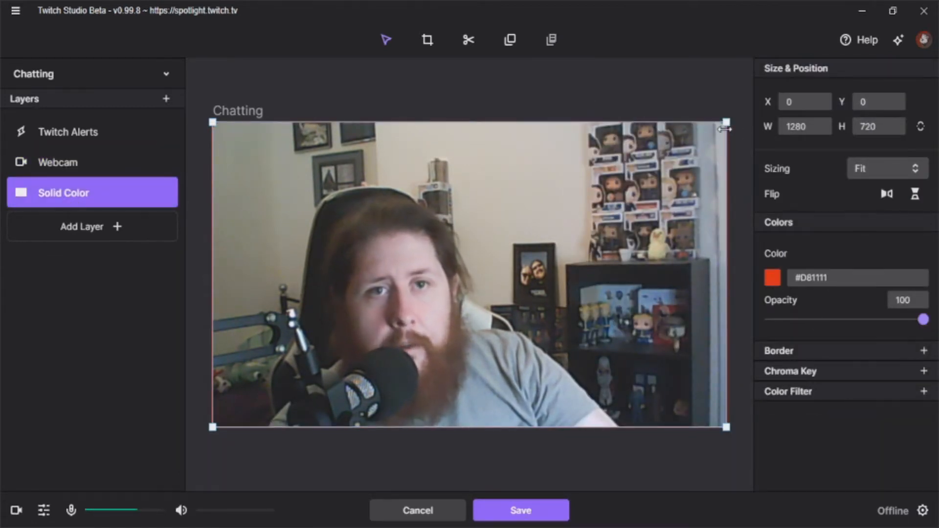
pyautogui.click(162, 167)
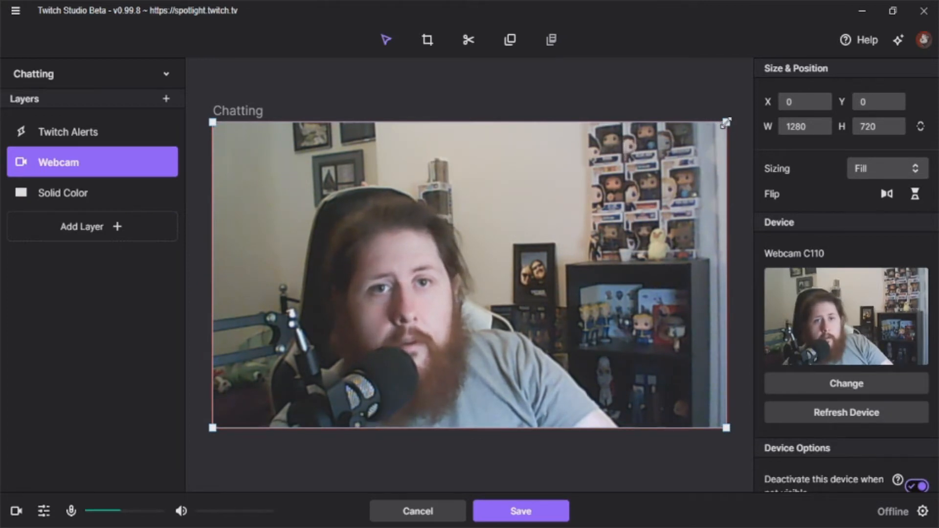
pyautogui.moveTo(726, 122); pyautogui.dragTo(699, 145)
pyautogui.moveTo(615, 213); pyautogui.dragTo(606, 212)
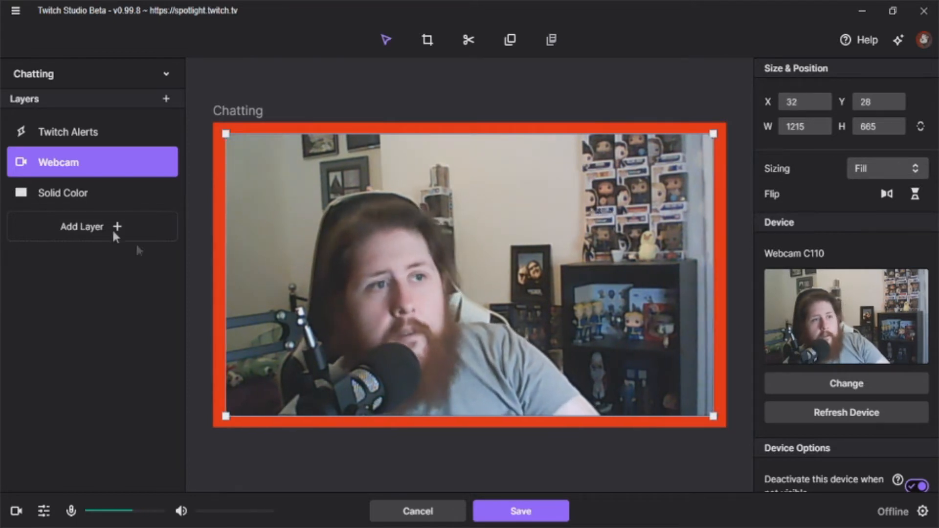
# Step: Examine the properties of the Solid Color and Twitch Alerts layers without renaming anything
pyautogui.doubleClick(82, 195)
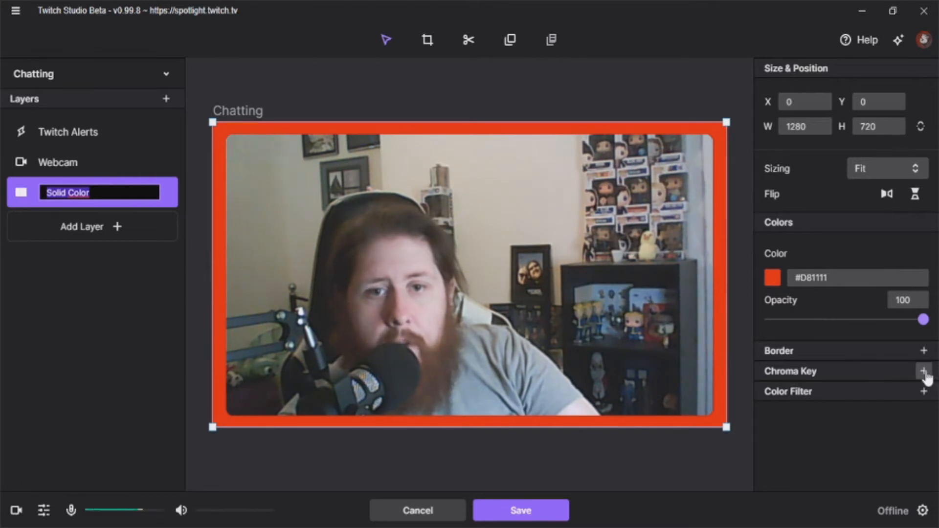
pyautogui.click(861, 403)
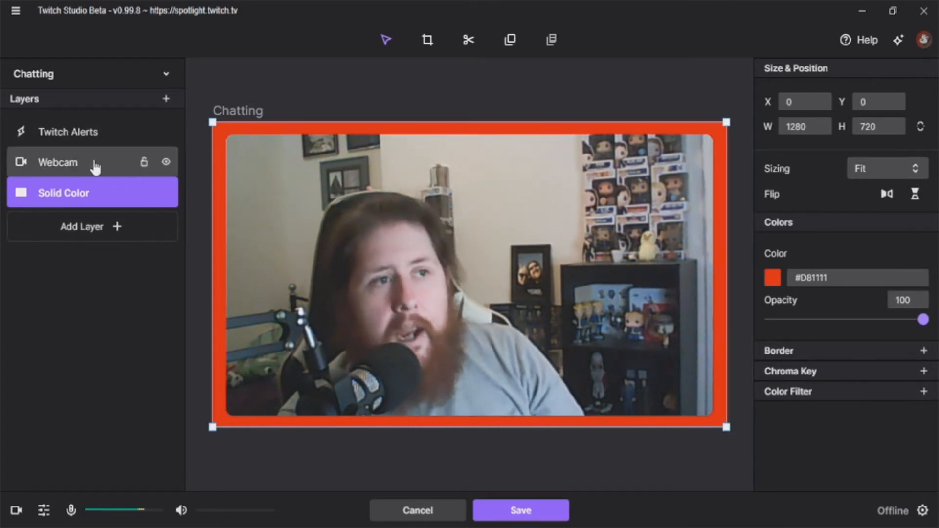
pyautogui.click(289, 167)
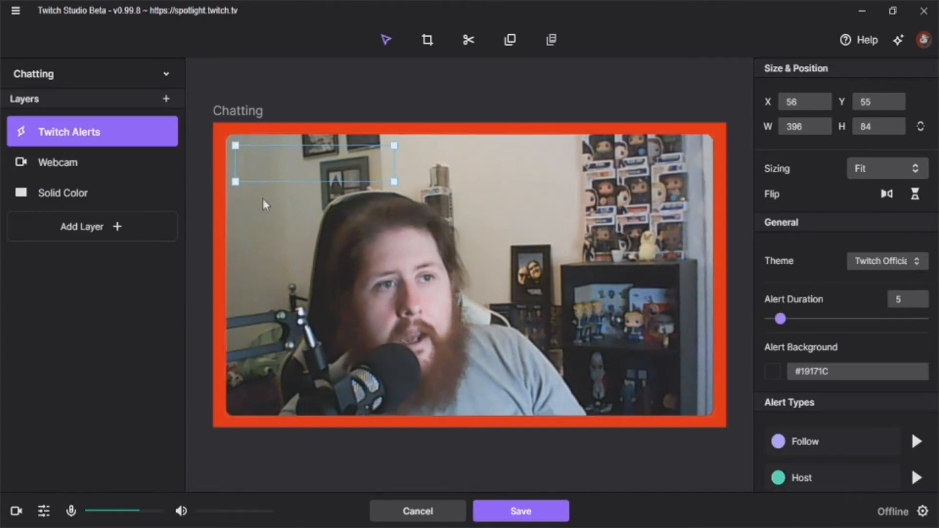
# Step: Enlarge the Webcam layer to fill the whole 1280 x 720 canvas from X 0, Y 0
pyautogui.click(253, 238)
pyautogui.moveTo(226, 135); pyautogui.dragTo(207, 122)
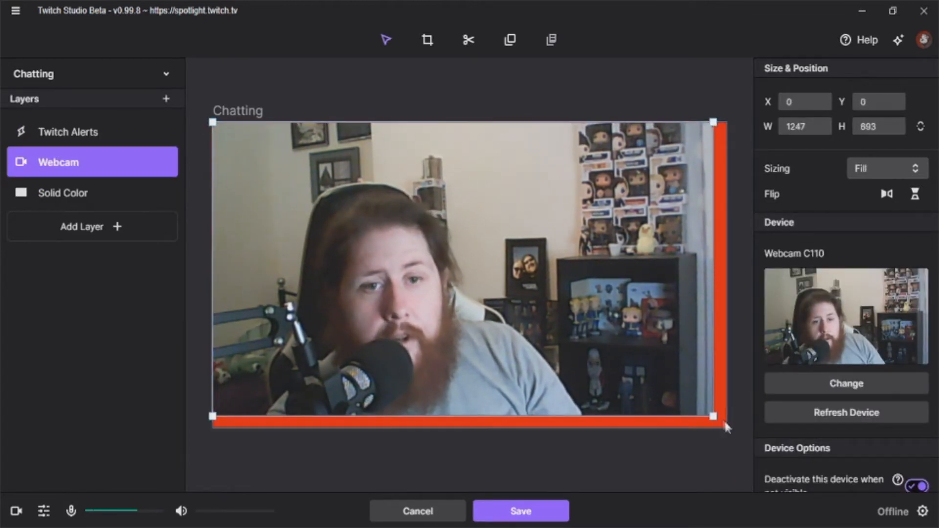
pyautogui.moveTo(713, 417); pyautogui.dragTo(727, 429)
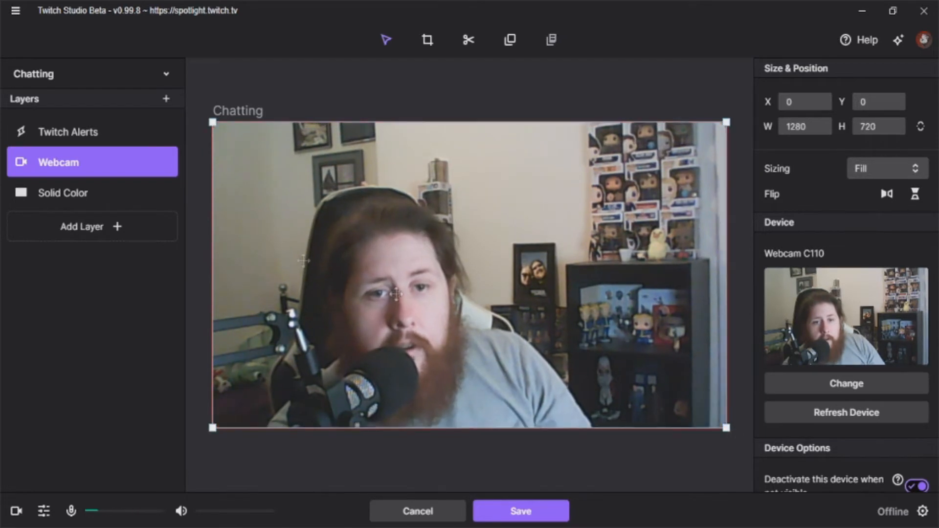
# Step: Set the Webcam layer's border size to 15 and rounding to 46, and save the Chatting scene
pyautogui.scroll(-6, 859, 408)
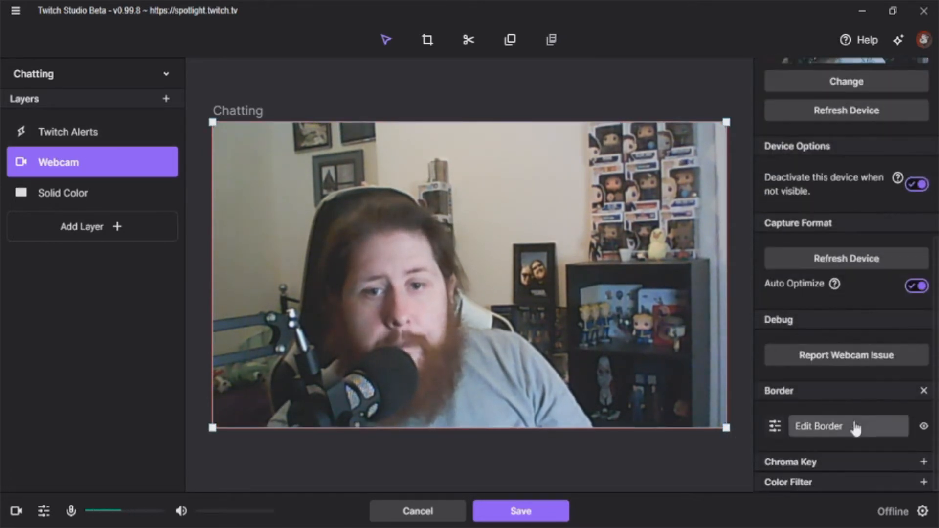
pyautogui.click(831, 427)
pyautogui.moveTo(601, 233); pyautogui.dragTo(700, 227)
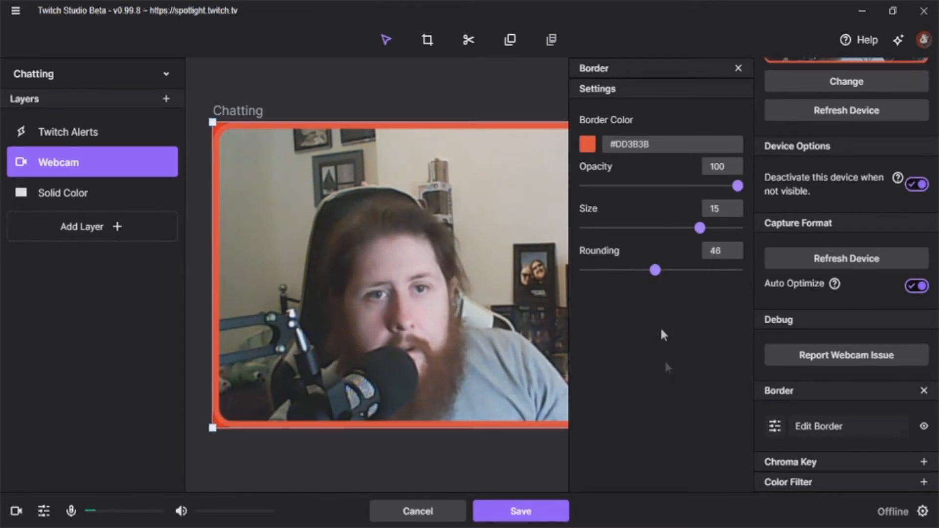
pyautogui.click(541, 514)
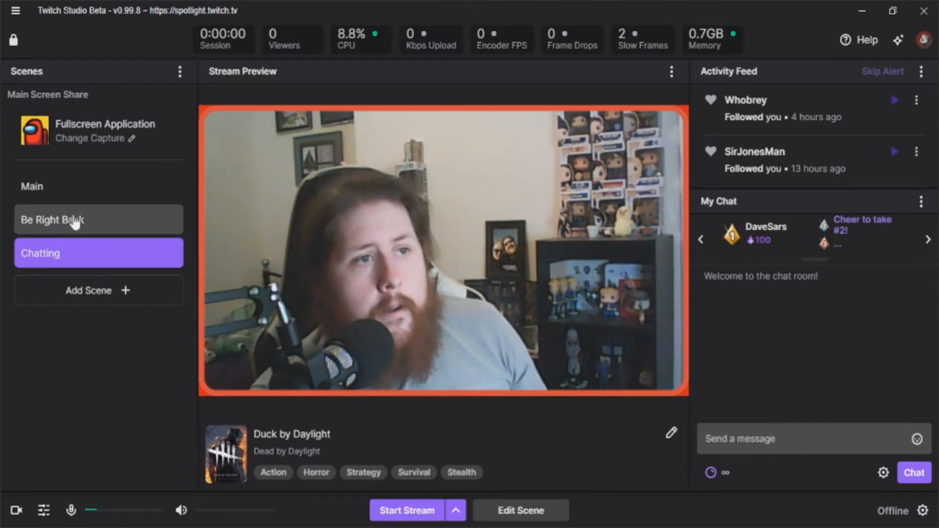
# Step: Open the Be Right Back scene for editing and replace its banner image with Pattern 6 from the media library
pyautogui.click(74, 220)
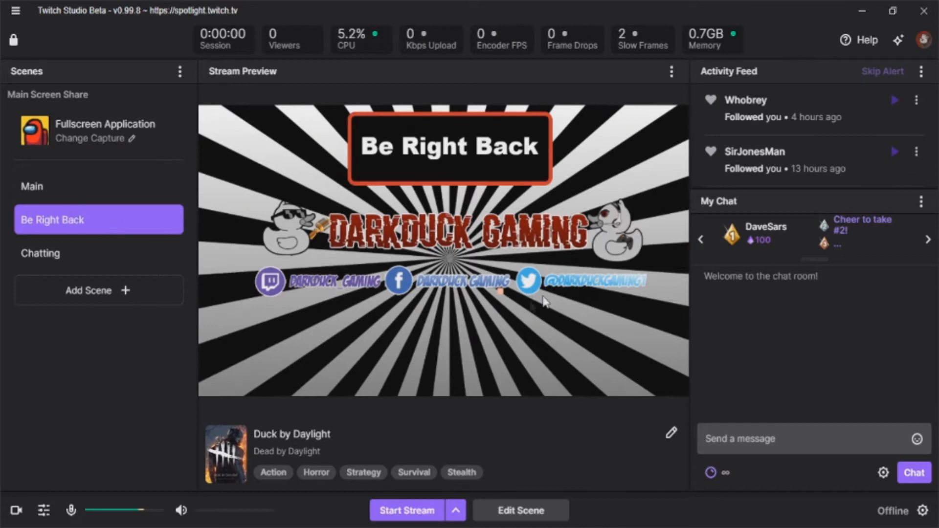
pyautogui.click(517, 511)
pyautogui.click(611, 258)
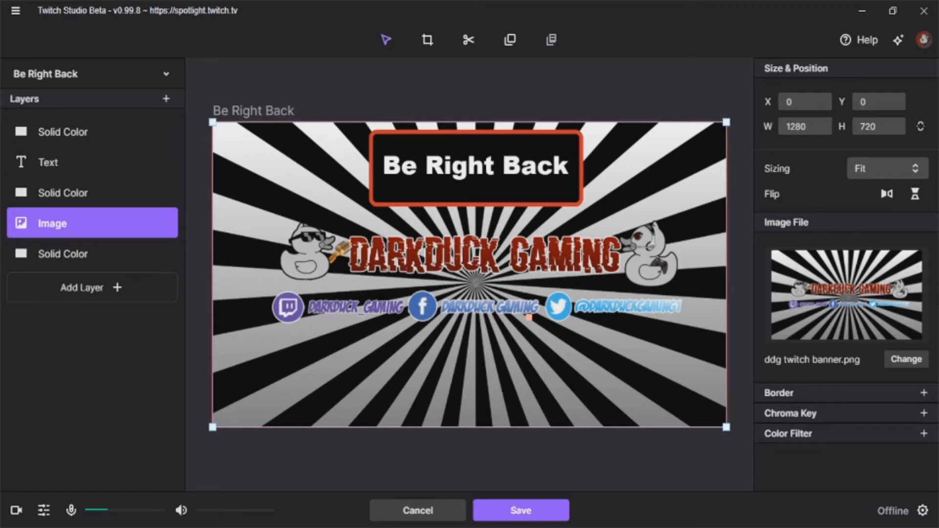
pyautogui.click(906, 360)
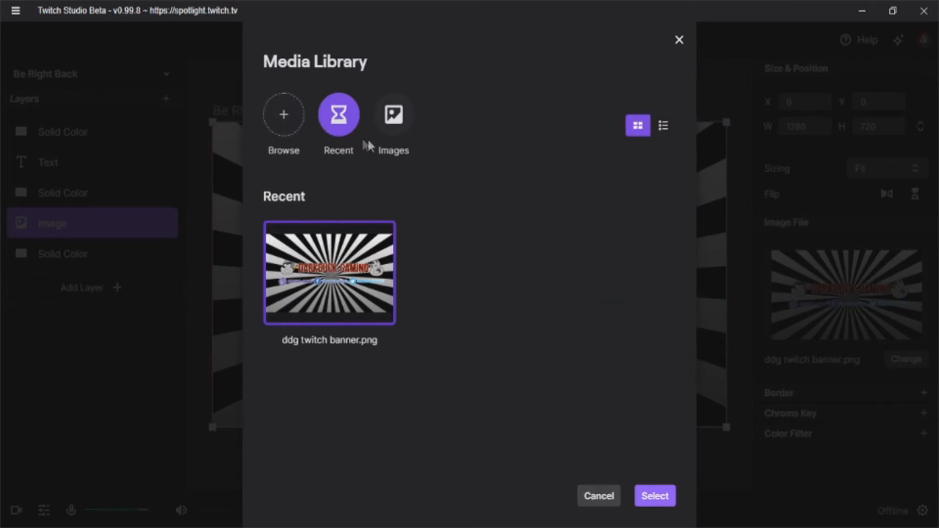
pyautogui.click(390, 128)
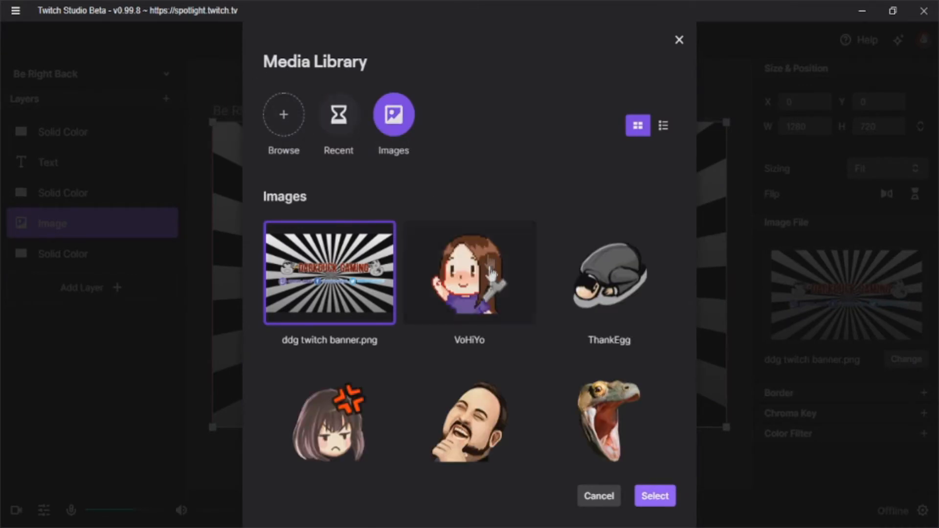
pyautogui.scroll(-15, 488, 276)
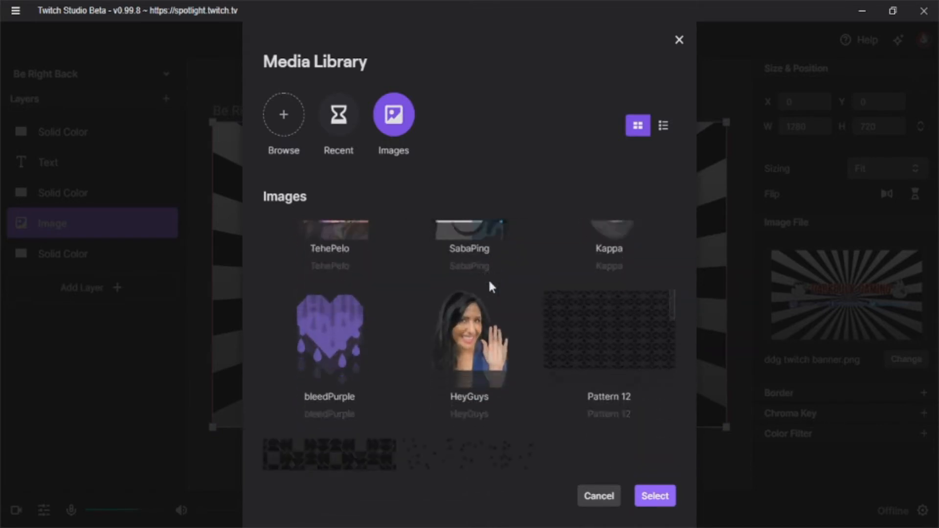
pyautogui.scroll(-2, 488, 278)
pyautogui.click(595, 299)
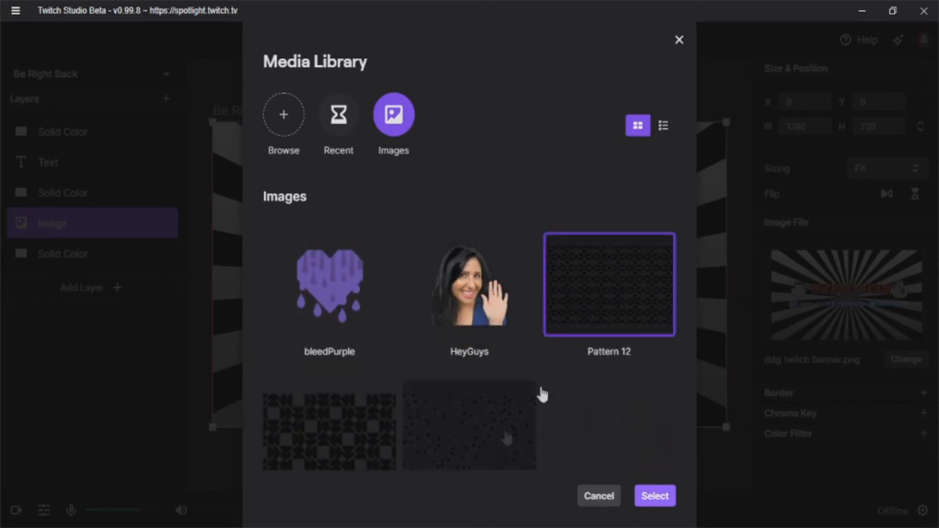
pyautogui.scroll(-3, 542, 394)
pyautogui.click(601, 387)
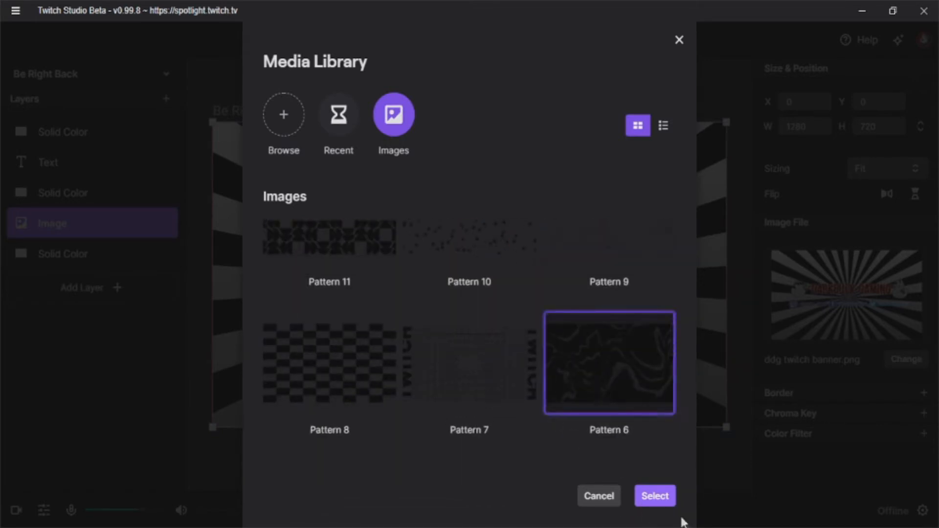
pyautogui.click(663, 497)
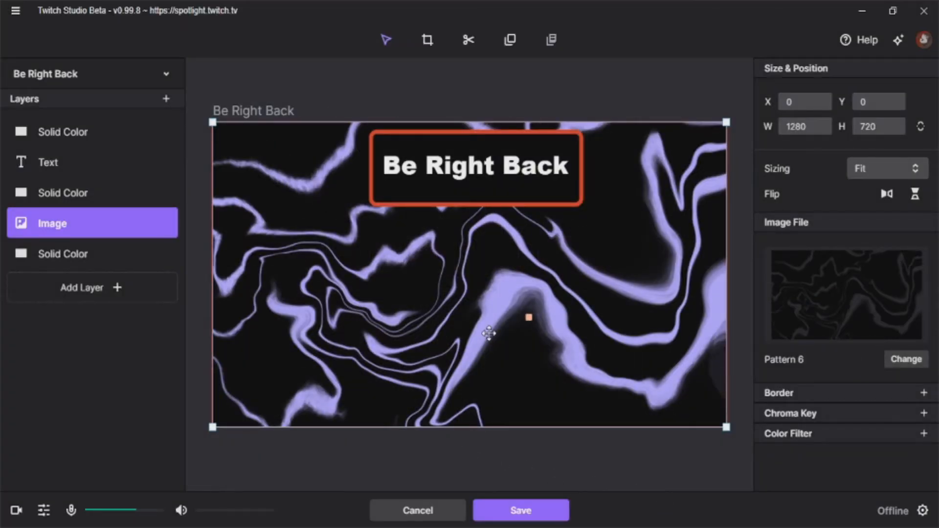
# Step: Move the bordered black box to about X 396, Y 303 and the "Be Right Back" text onto it at about X 426, Y 334
pyautogui.click(381, 143)
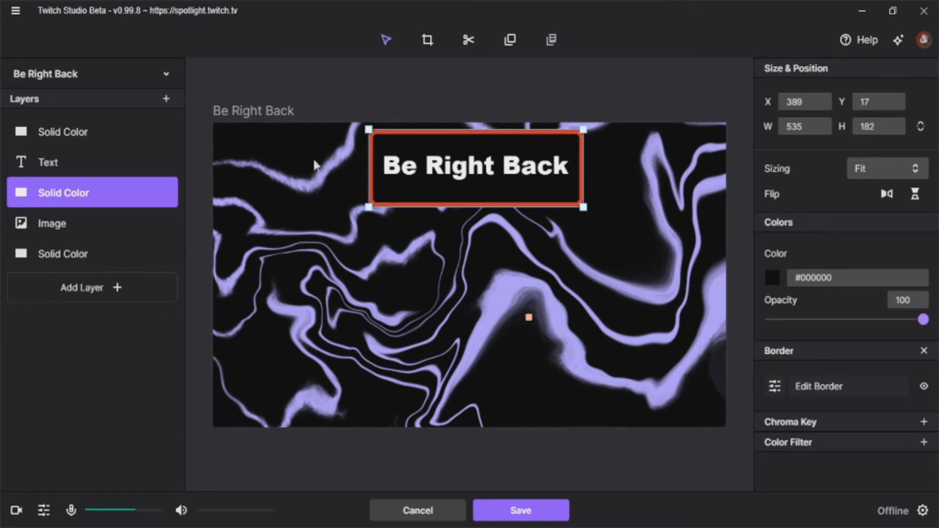
pyautogui.moveTo(390, 136); pyautogui.dragTo(390, 263)
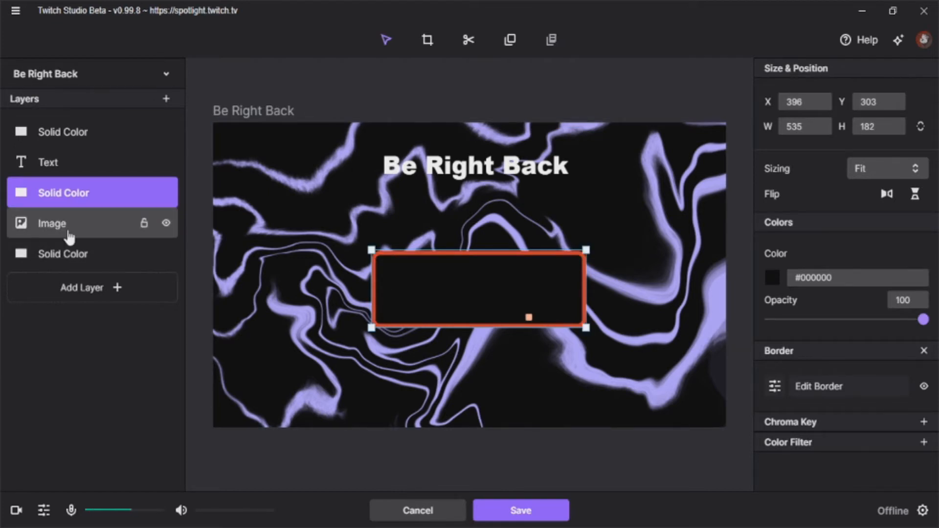
pyautogui.click(69, 167)
pyautogui.moveTo(498, 174); pyautogui.dragTo(515, 286)
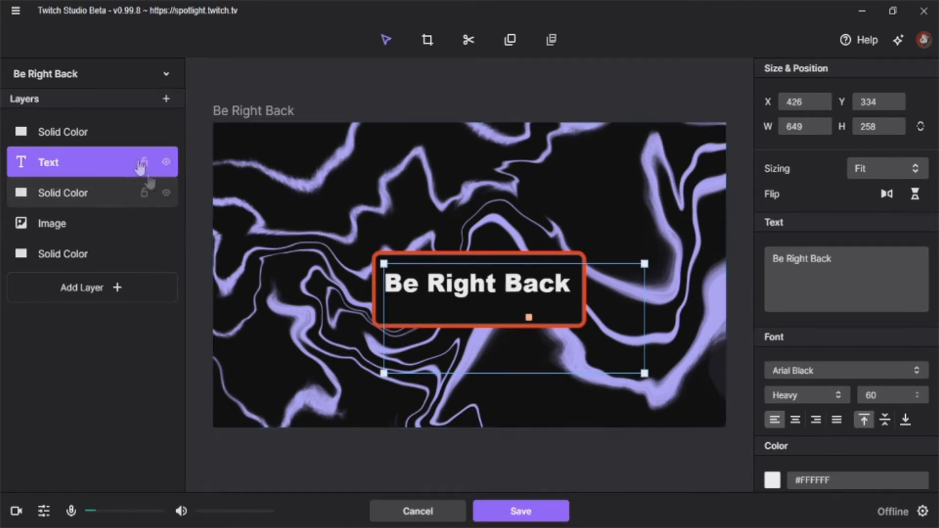
# Step: Set the border opacity and border size of the black box behind the text to 0
pyautogui.click(78, 192)
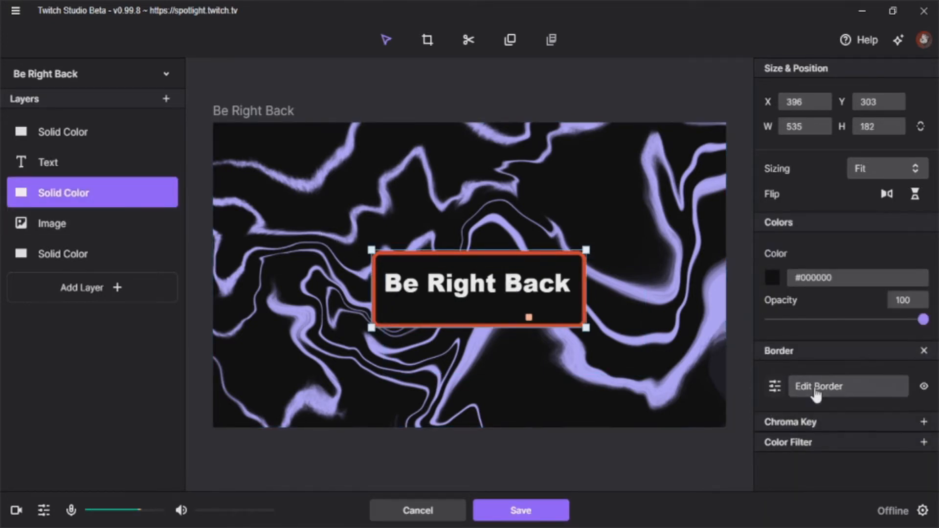
pyautogui.click(775, 387)
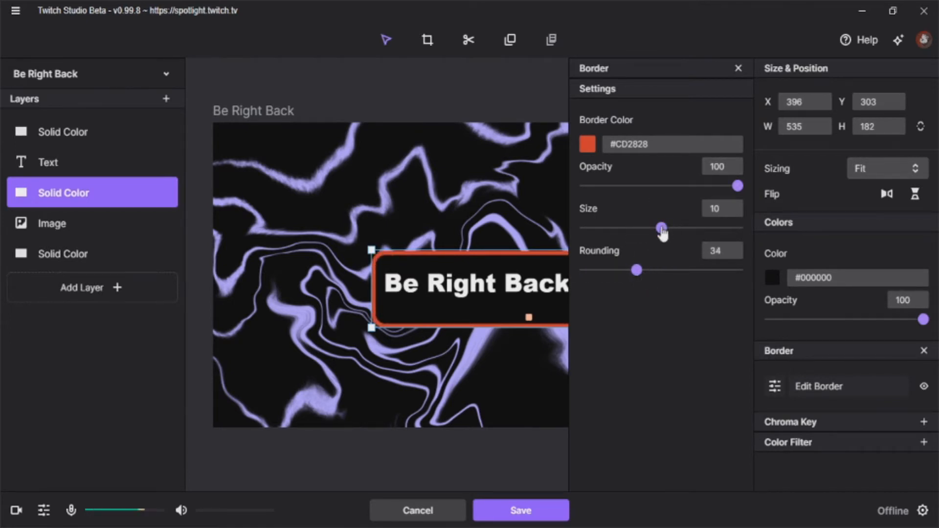
pyautogui.moveTo(608, 230); pyautogui.dragTo(491, 213)
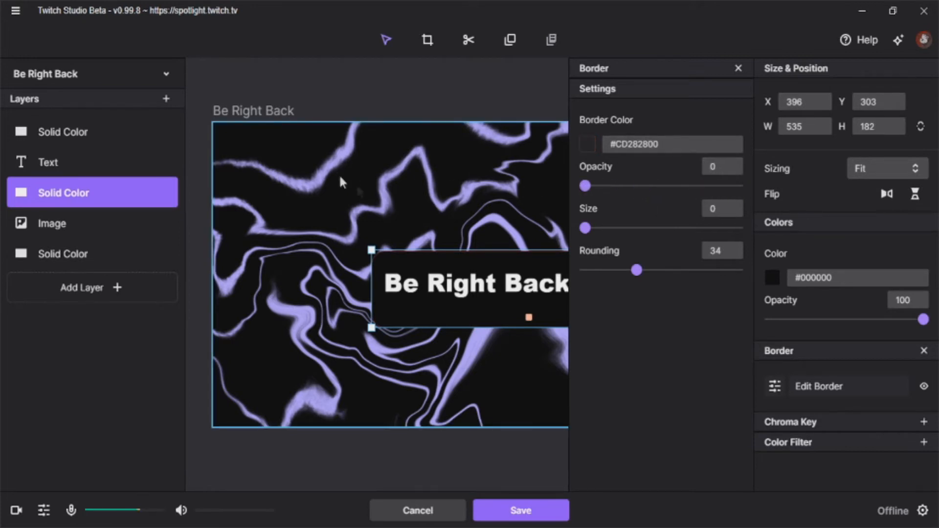
pyautogui.click(481, 400)
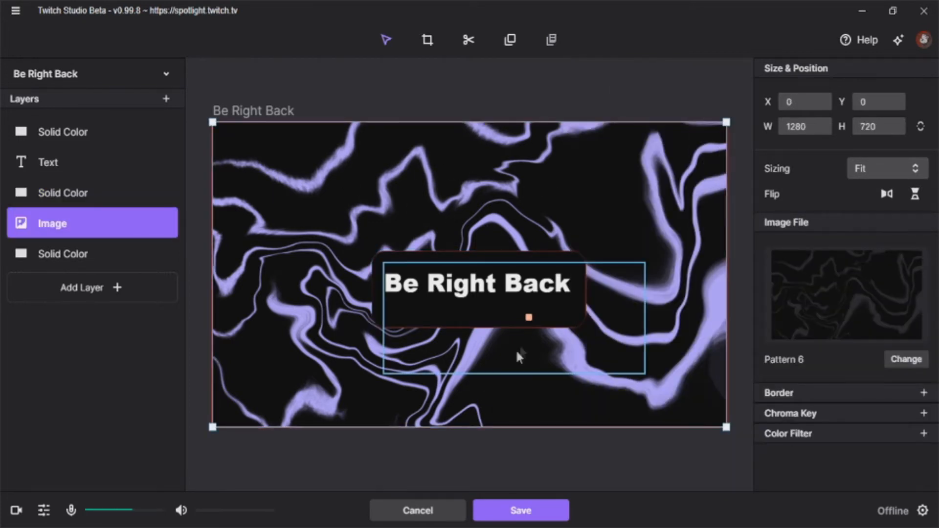
# Step: Shrink the black box behind the text from its upper edge to a height of about 180 at Y 305
pyautogui.click(488, 258)
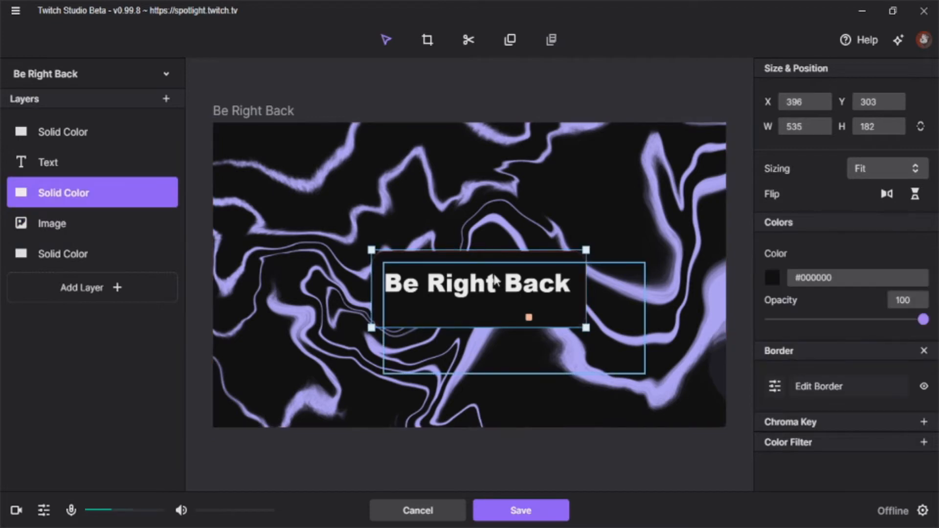
pyautogui.click(491, 274)
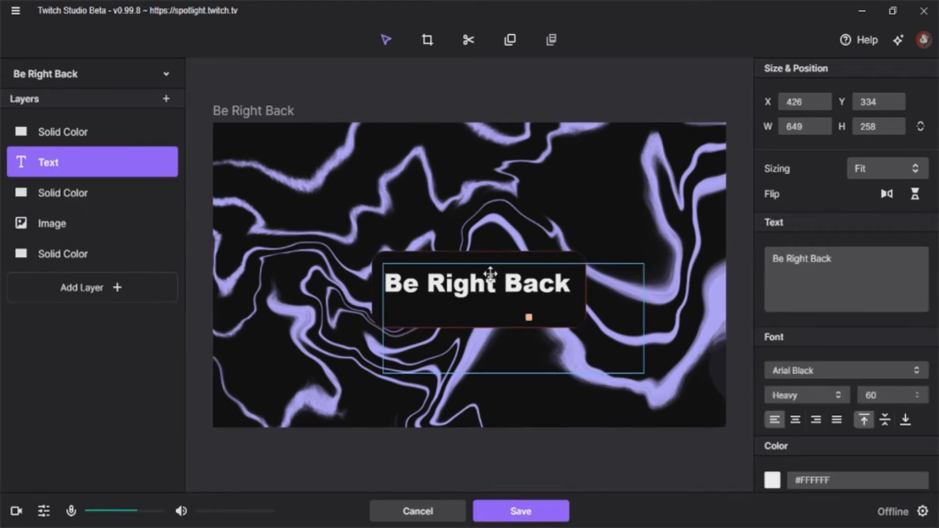
pyautogui.click(463, 251)
pyautogui.moveTo(463, 252)
pyautogui.mouseDown()
pyautogui.moveTo(463, 243)
pyautogui.moveTo(469, 252)
pyautogui.mouseUp()
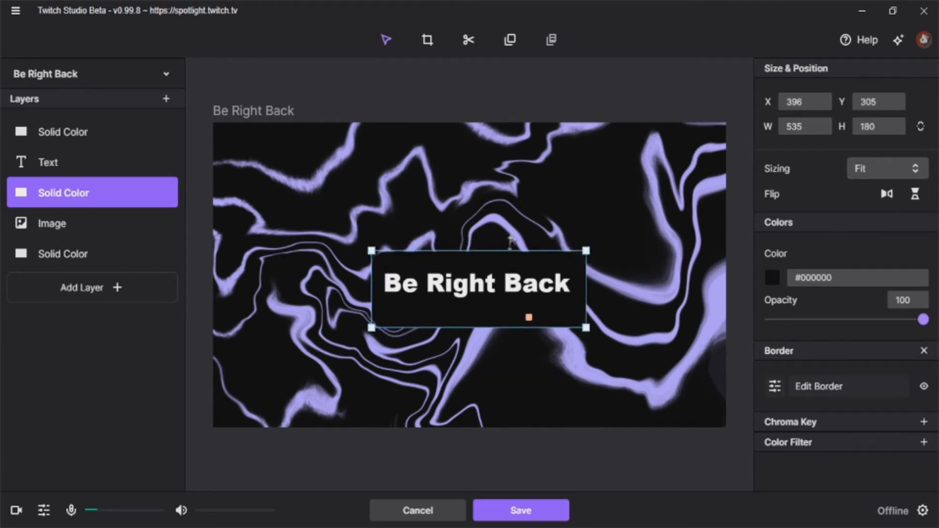
# Step: Try a border on the Pattern 6 image layer and remove it
pyautogui.click(509, 223)
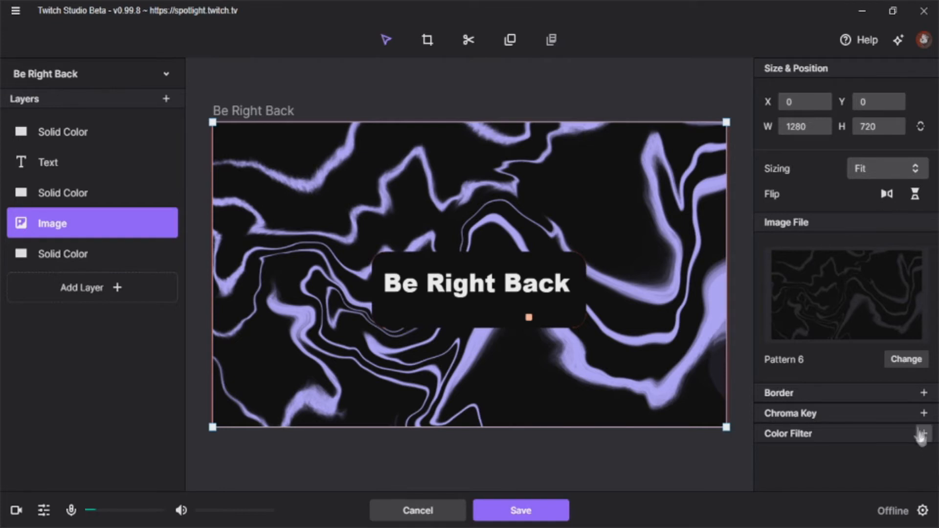
pyautogui.click(924, 394)
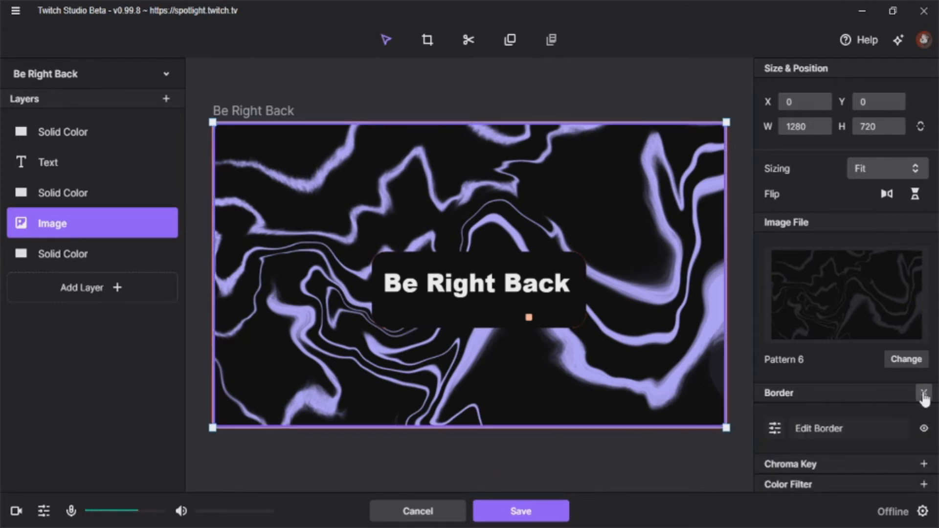
pyautogui.click(924, 394)
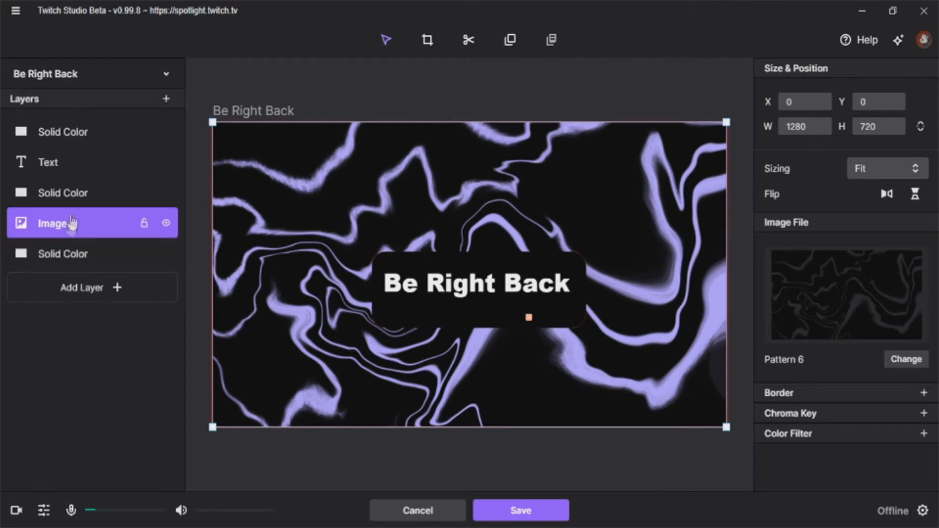
# Step: Check the background Solid Color layer and set the border color of the black text box to black
pyautogui.click(76, 258)
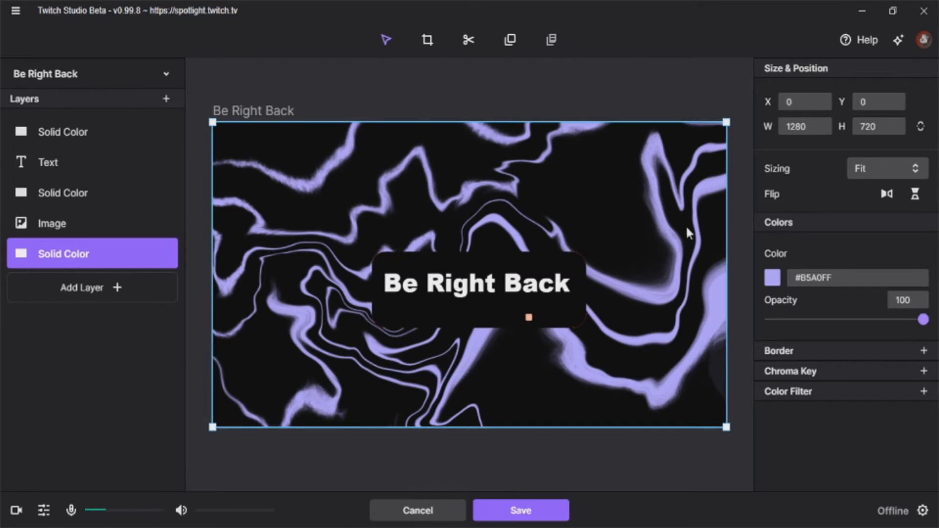
pyautogui.click(579, 293)
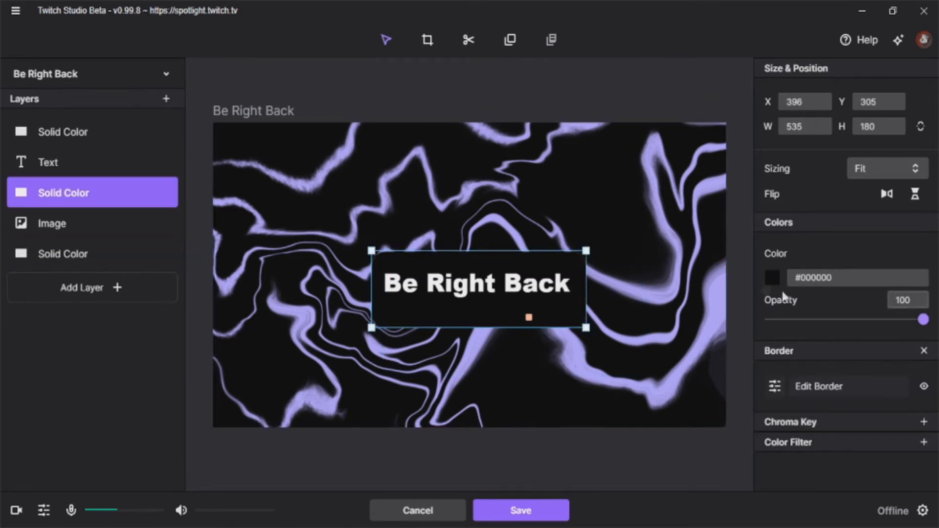
pyautogui.click(808, 387)
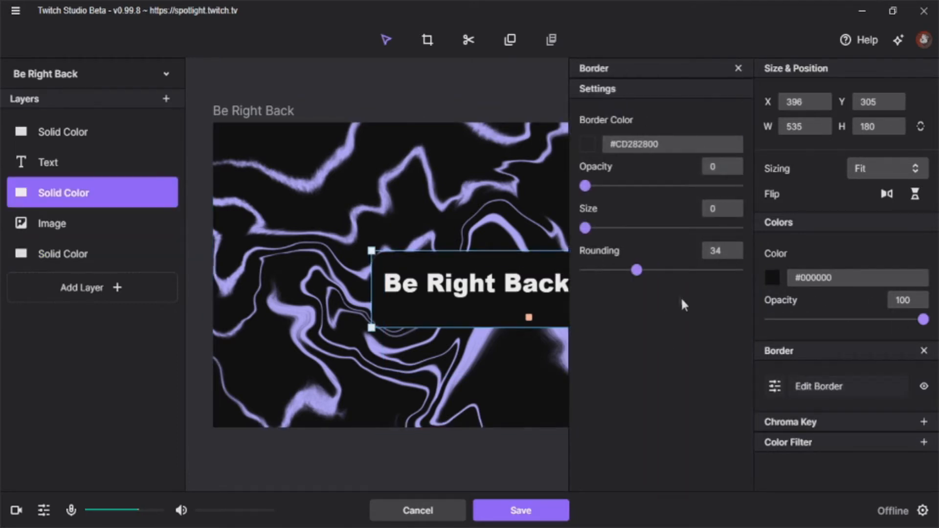
pyautogui.click(589, 145)
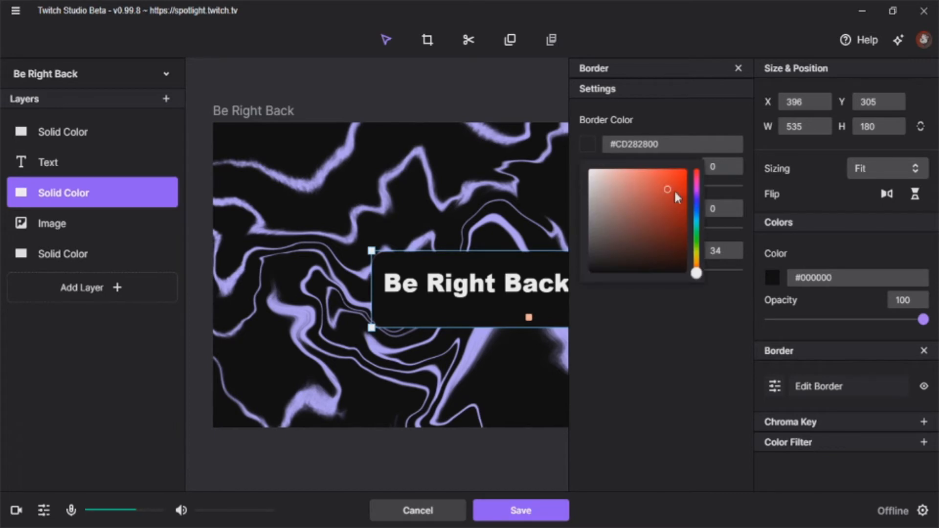
pyautogui.moveTo(602, 281); pyautogui.dragTo(698, 473)
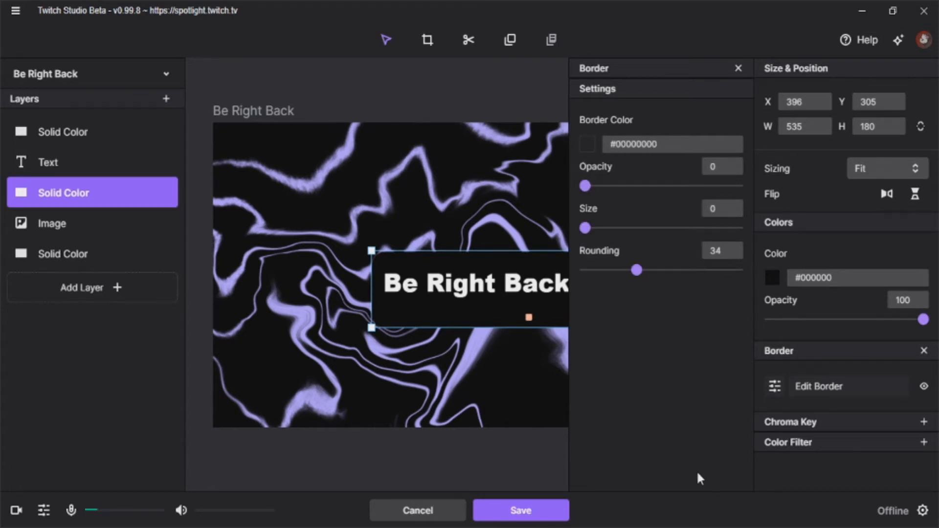
pyautogui.click(472, 247)
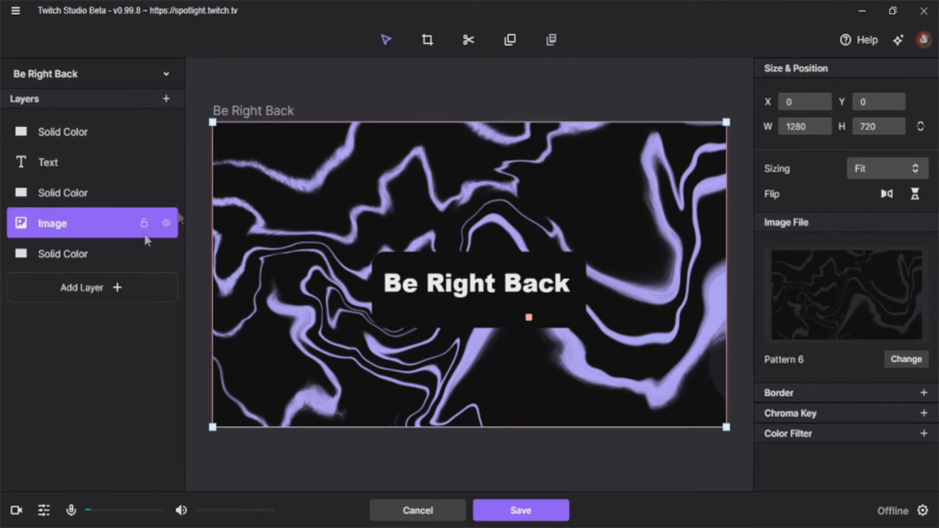
# Step: Change the text layer to "Gone To Lunch" in the Verdana font and save the Be Right Back scene
pyautogui.click(97, 164)
pyautogui.moveTo(832, 259); pyautogui.dragTo(739, 272)
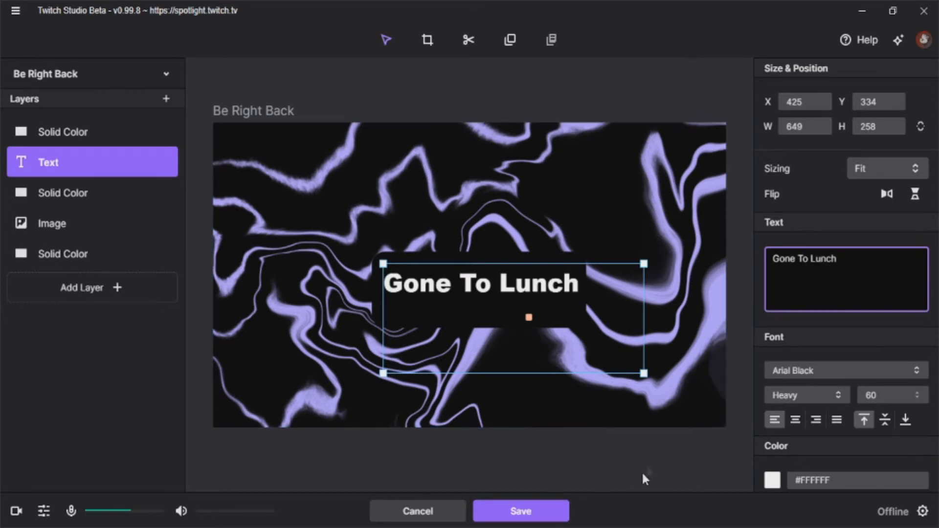
pyautogui.click(852, 375)
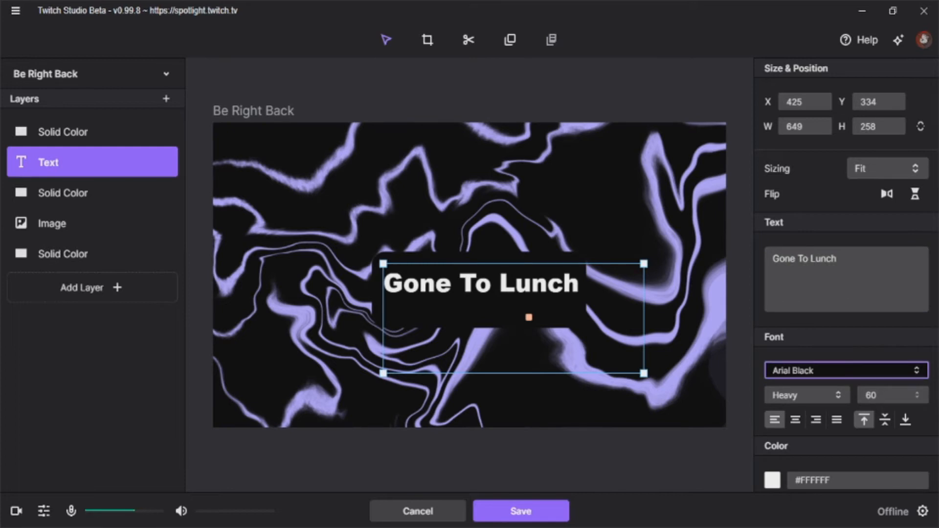
pyautogui.click(821, 230)
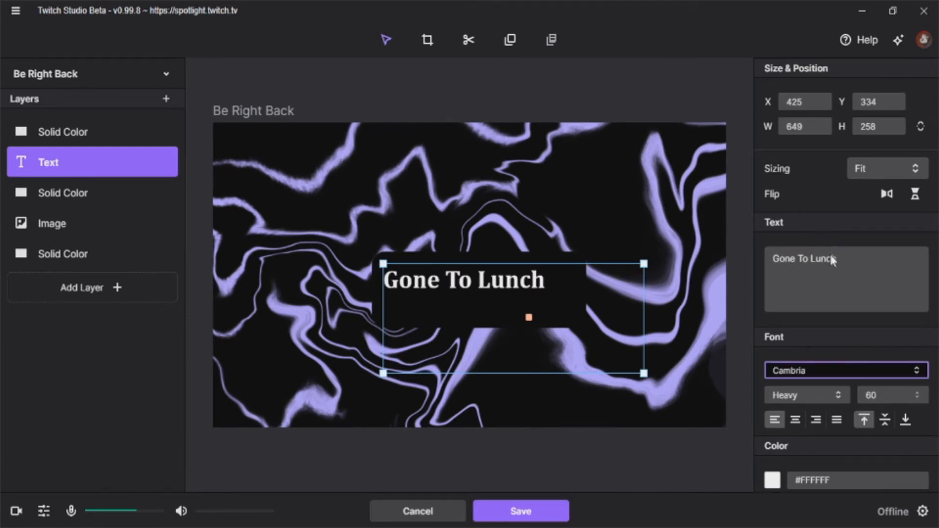
pyautogui.click(839, 281)
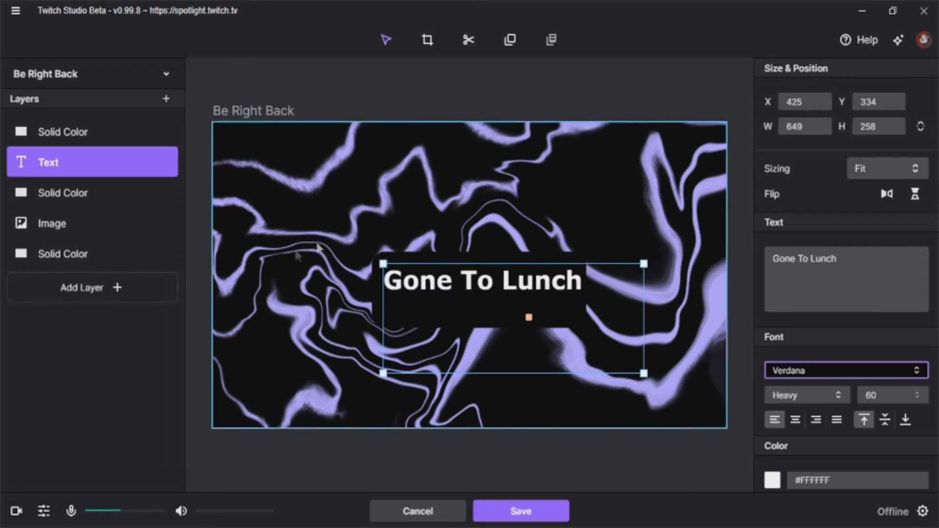
pyautogui.click(513, 514)
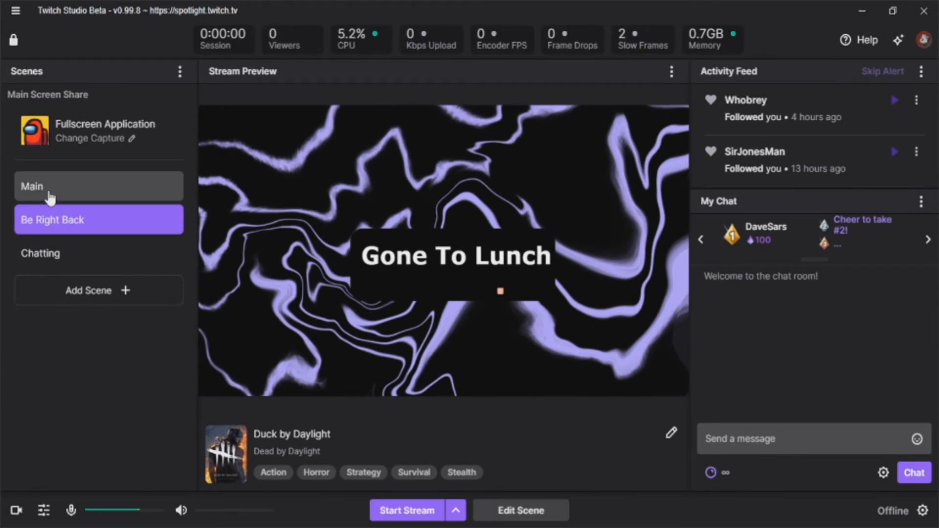
# Step: Open the Main scene in the scene editor and select its Webcam layer
pyautogui.click(67, 195)
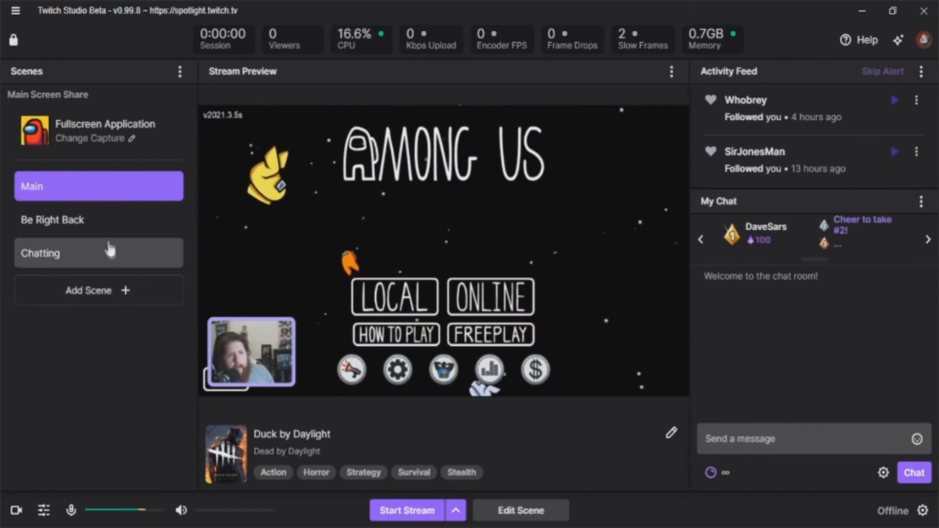
pyautogui.doubleClick(97, 195)
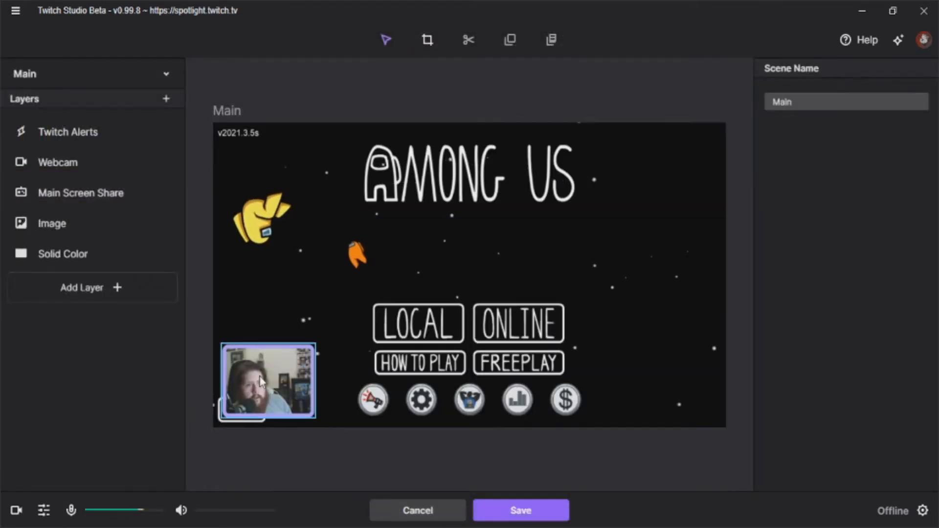
pyautogui.click(259, 378)
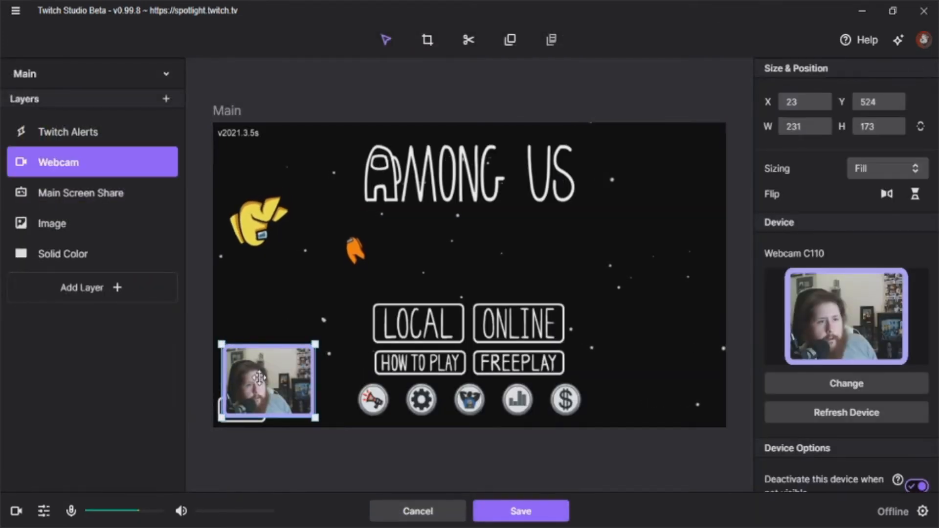
pyautogui.doubleClick(71, 163)
pyautogui.click(101, 189)
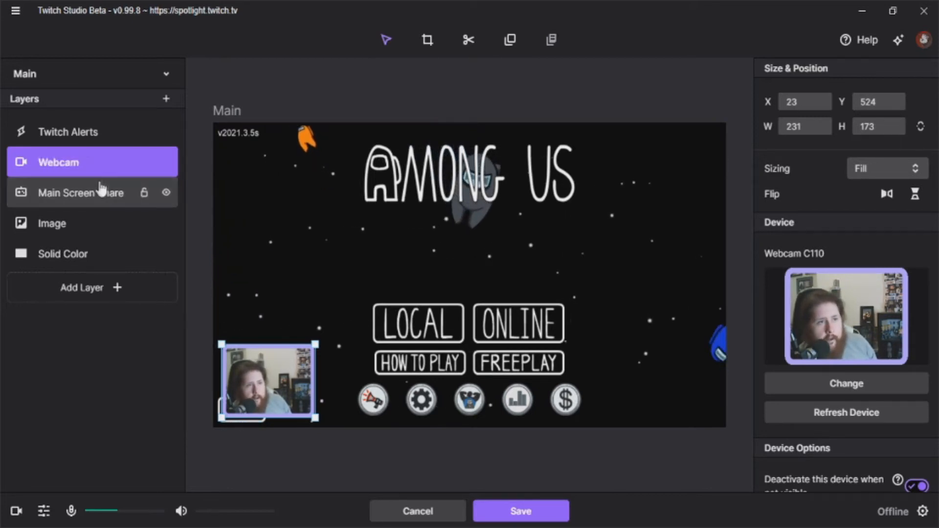
pyautogui.click(125, 176)
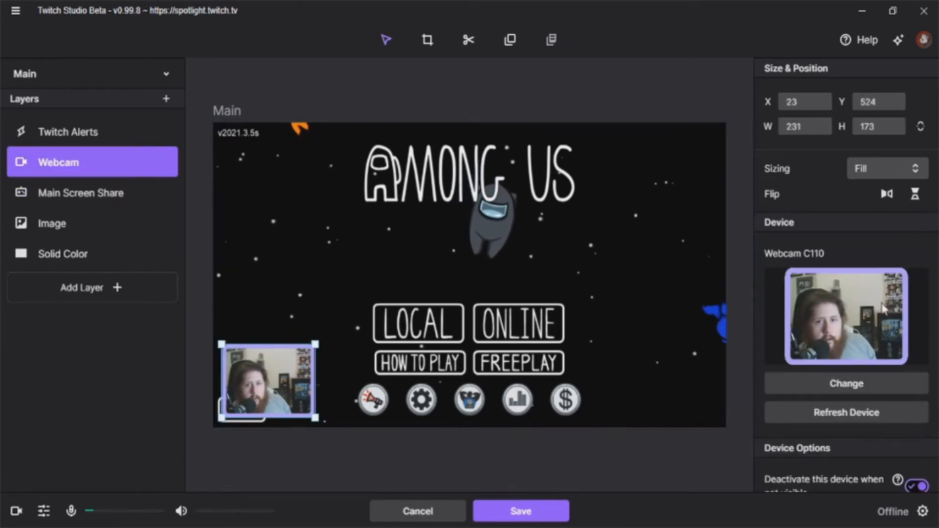
# Step: Preview several filters for the webcam in Webcam Setup and finish with the Default look
pyautogui.click(859, 390)
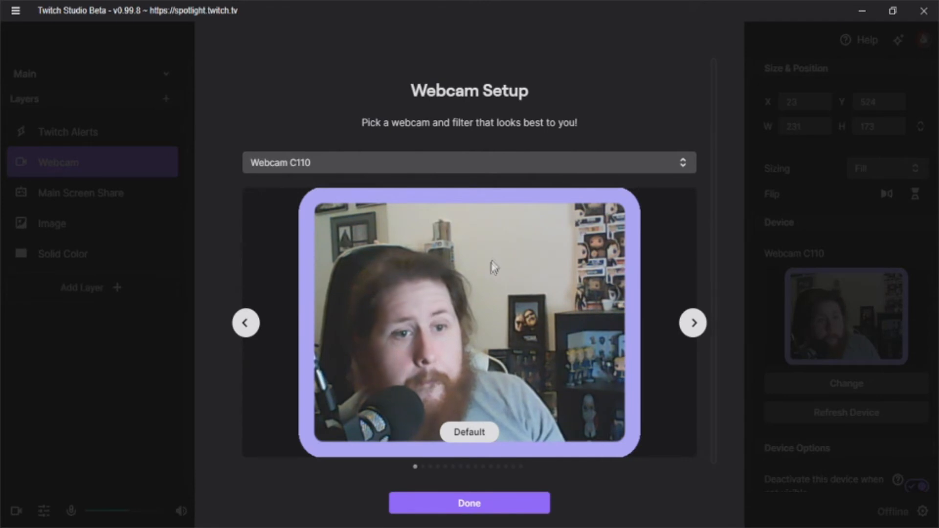
pyautogui.click(695, 325)
pyautogui.click(694, 325)
pyautogui.click(694, 326)
pyautogui.click(694, 326)
pyautogui.click(245, 323)
pyautogui.click(246, 324)
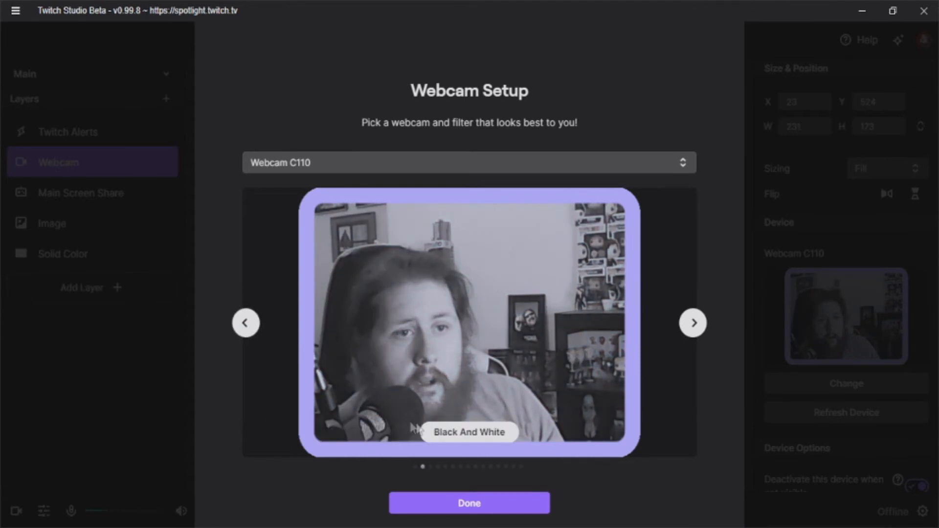
pyautogui.click(484, 509)
# Step: Review the webcam's device options and border settings, and remove the Chroma Key effect added to it
pyautogui.scroll(-5, 856, 306)
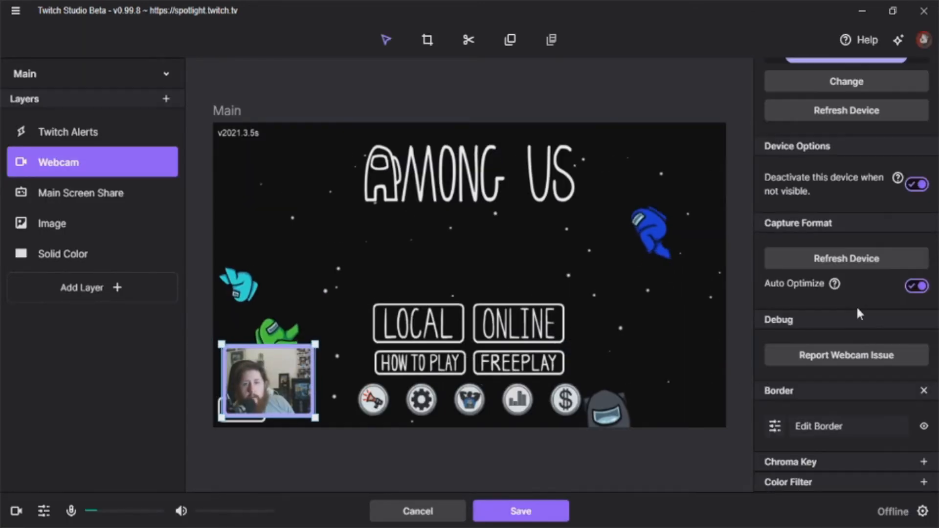
pyautogui.scroll(4, 884, 265)
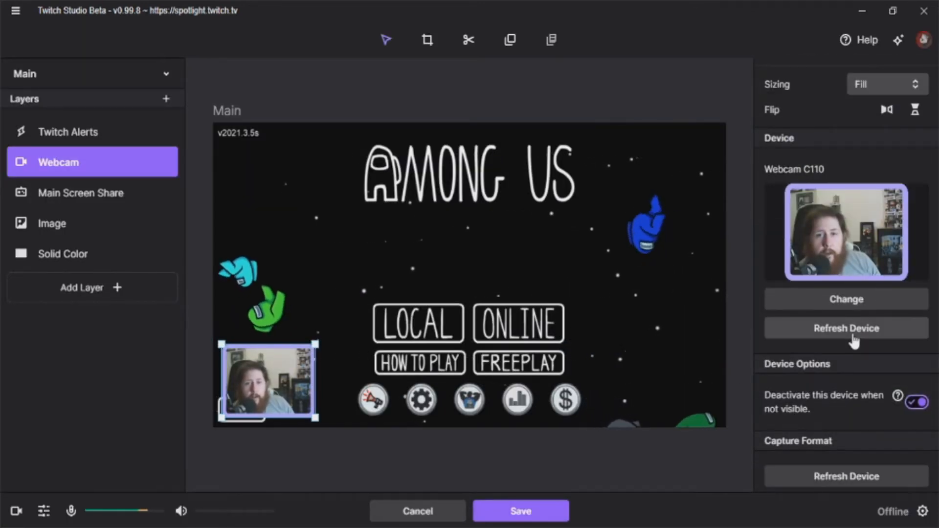
pyautogui.scroll(-4, 851, 340)
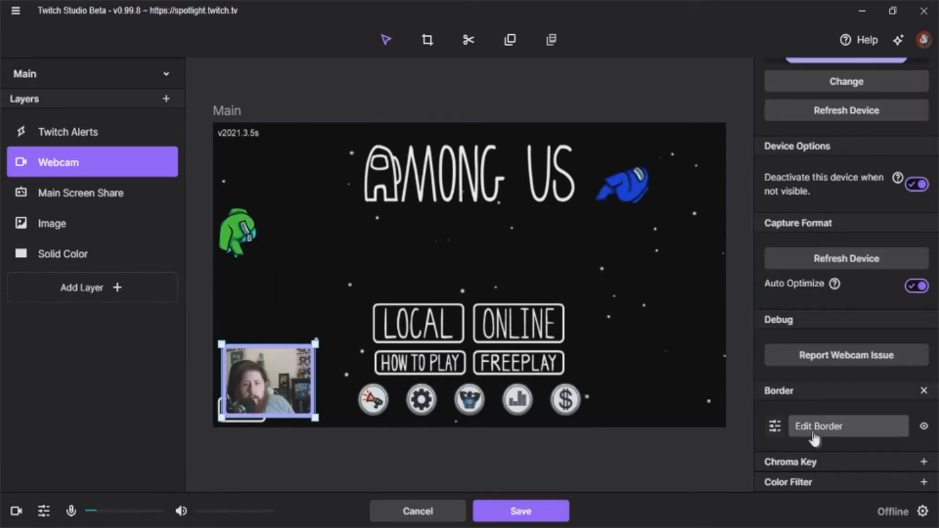
pyautogui.click(820, 428)
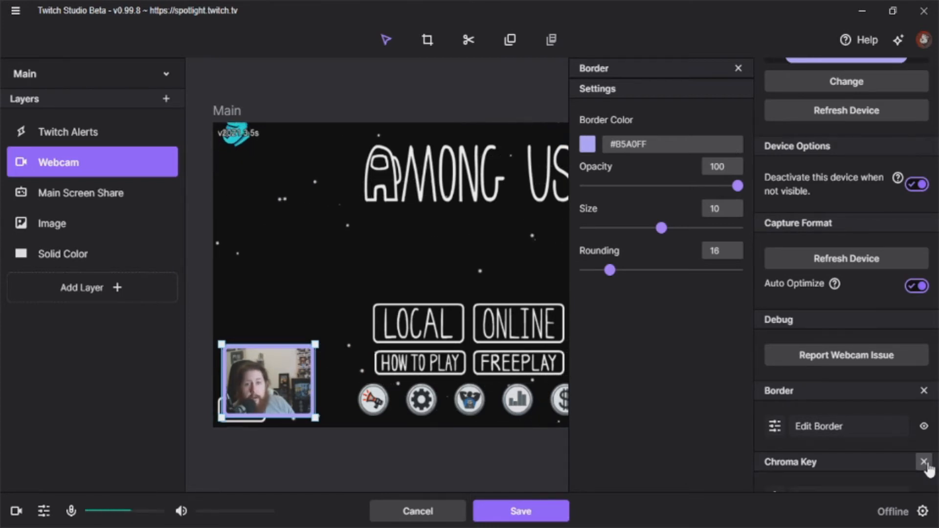
pyautogui.click(924, 461)
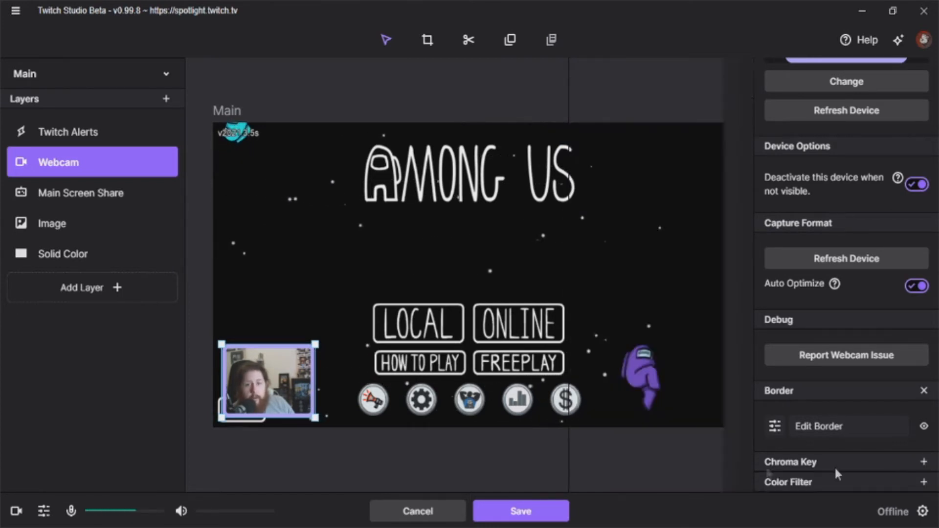
# Step: Play the test alerts of the Twitch Alerts layer for Follow, Host, Raid, Subscription and Cheer
pyautogui.click(35, 141)
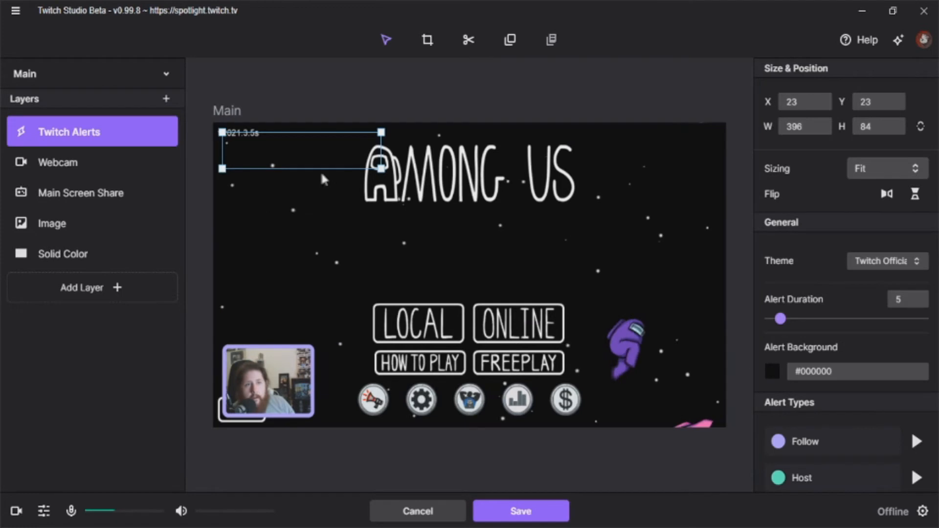
pyautogui.scroll(-5, 857, 333)
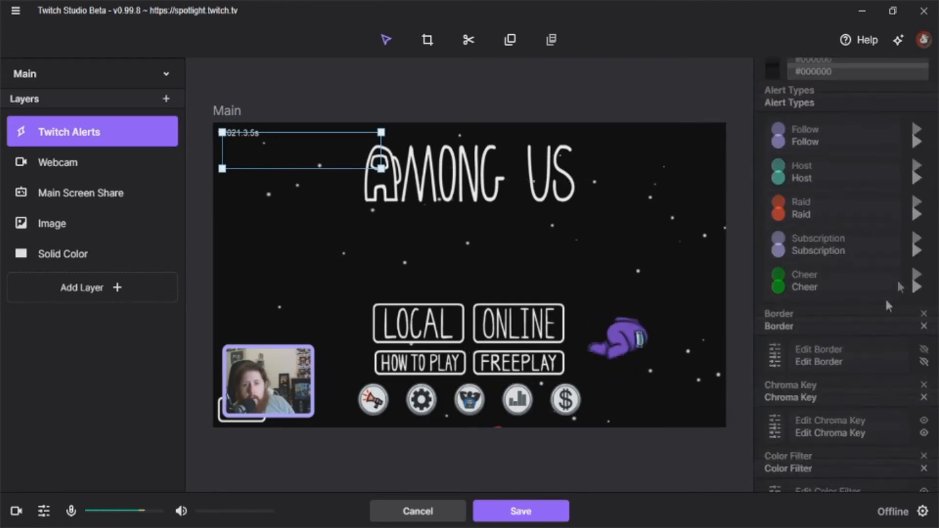
pyautogui.click(916, 104)
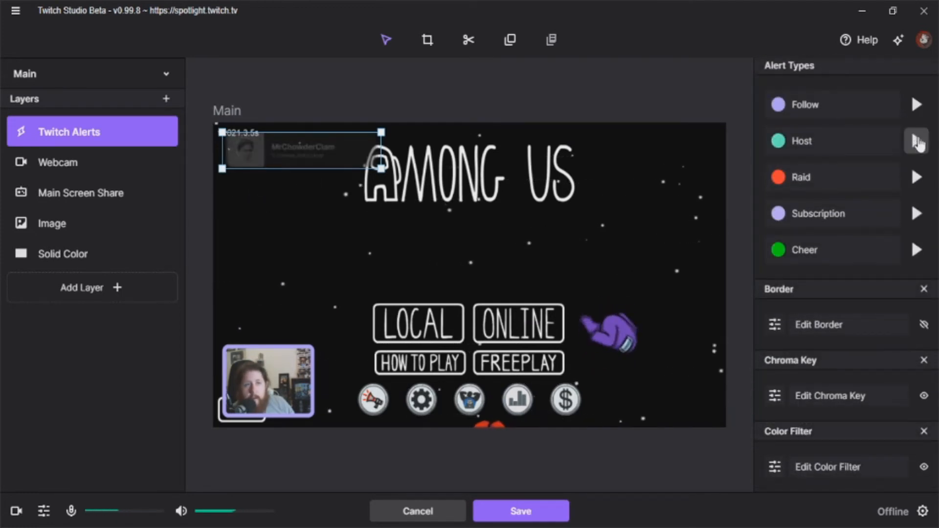
pyautogui.click(917, 141)
pyautogui.click(916, 178)
pyautogui.click(917, 214)
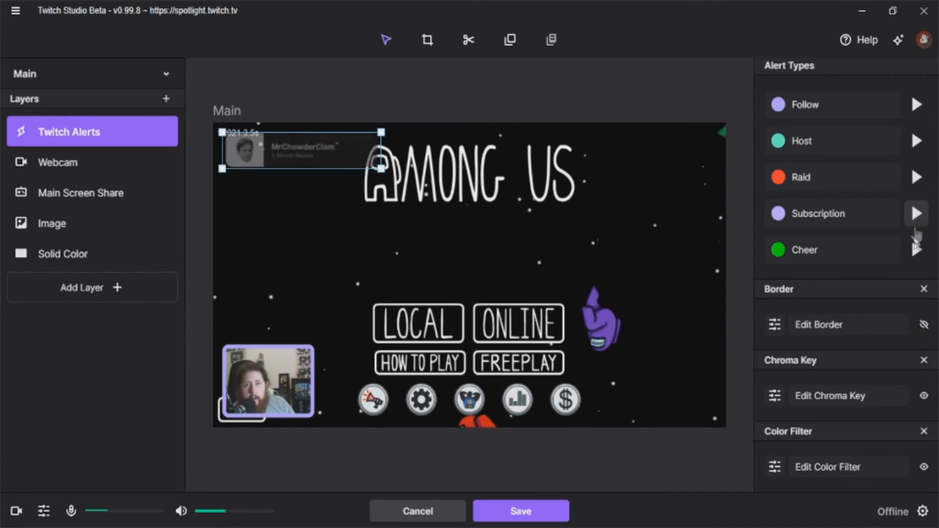
pyautogui.click(916, 250)
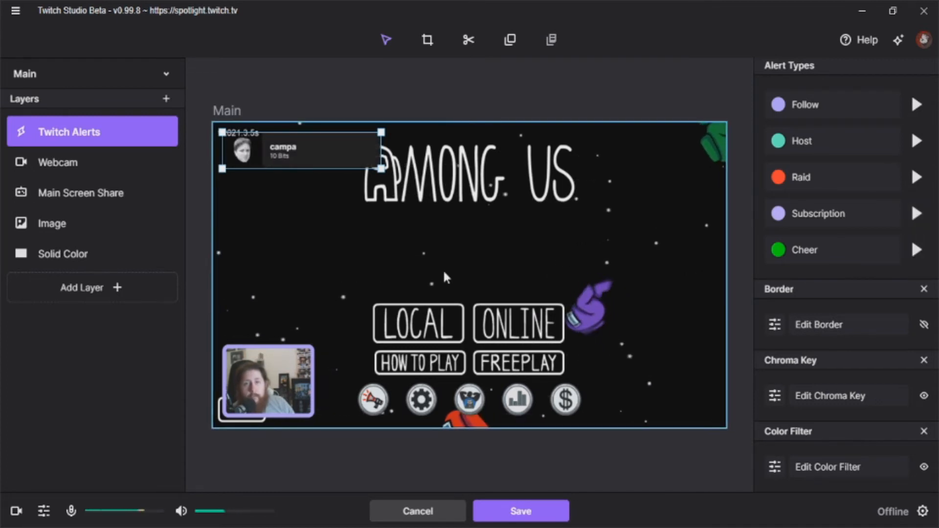
# Step: Inspect the Main Screen Share layer, leave its name as is, and exit the scene editor without saving
pyautogui.click(78, 192)
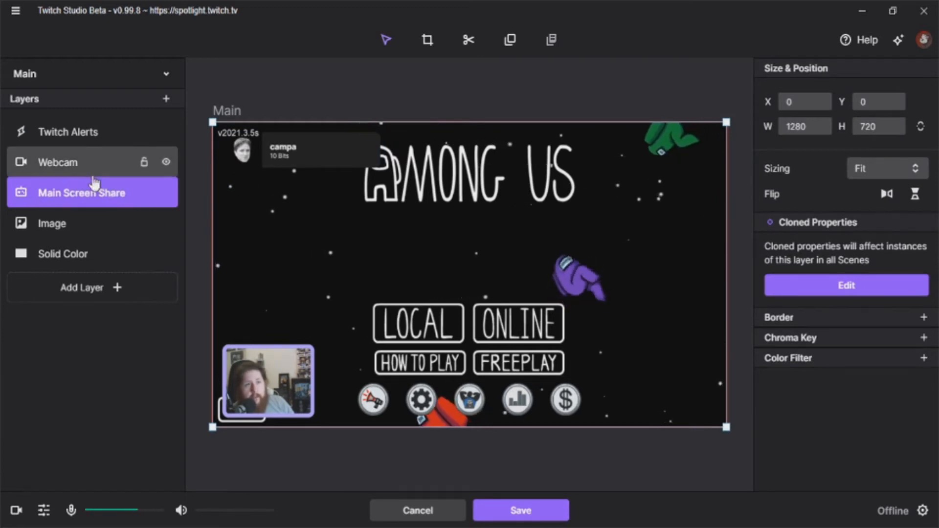
pyautogui.doubleClick(95, 192)
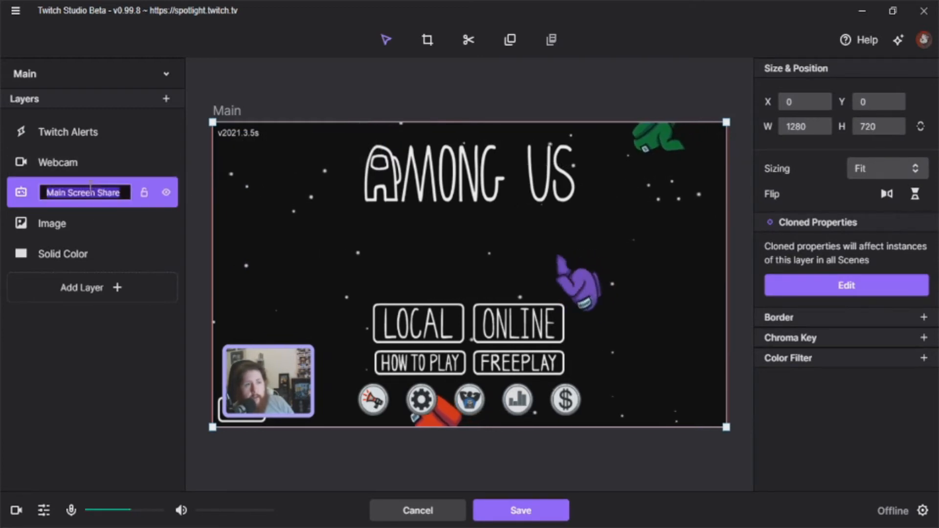
pyautogui.click(43, 372)
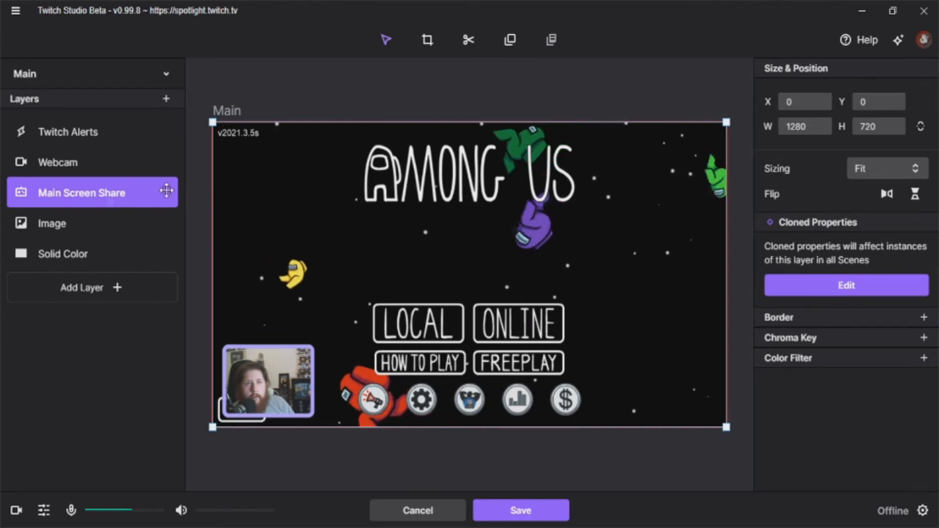
pyautogui.click(417, 511)
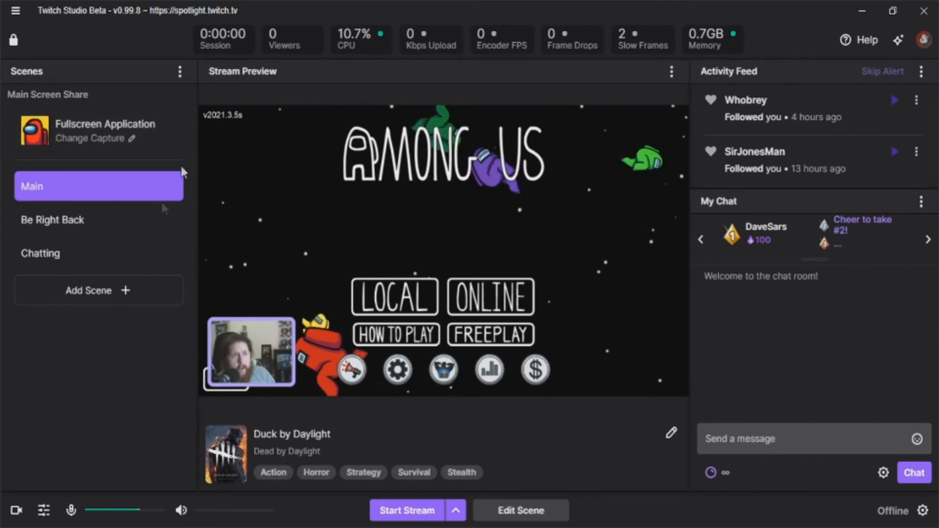
# Step: Look through the automatic, window and display sources offered for the main screen share capture, and cancel the selection
pyautogui.click(76, 139)
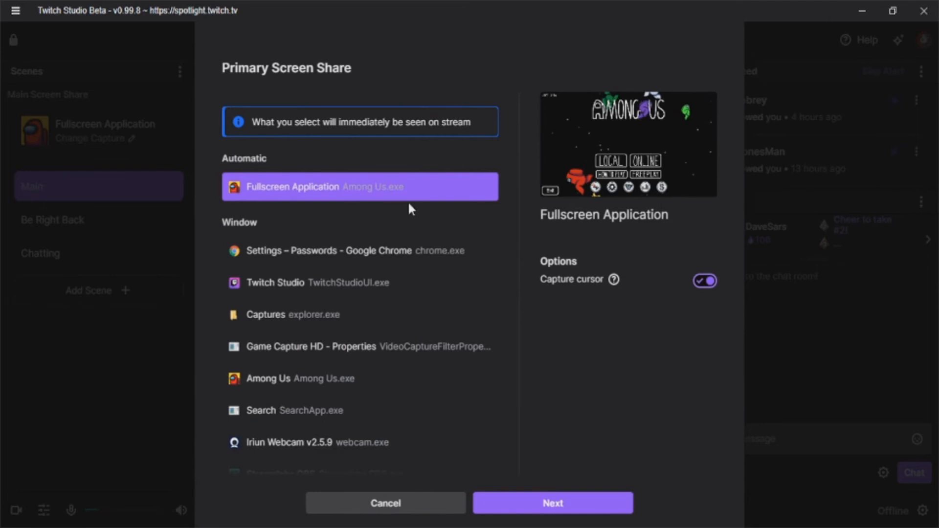
pyautogui.scroll(-3, 388, 220)
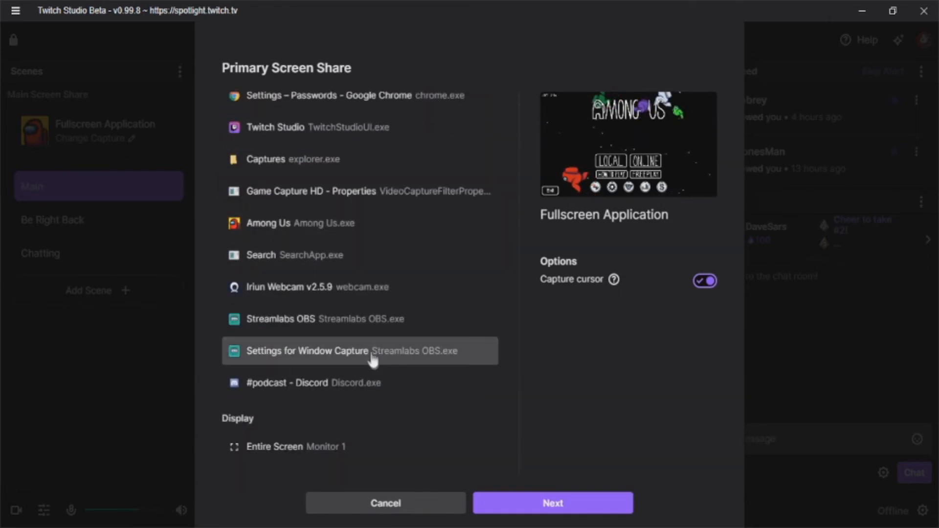
pyautogui.scroll(3, 357, 310)
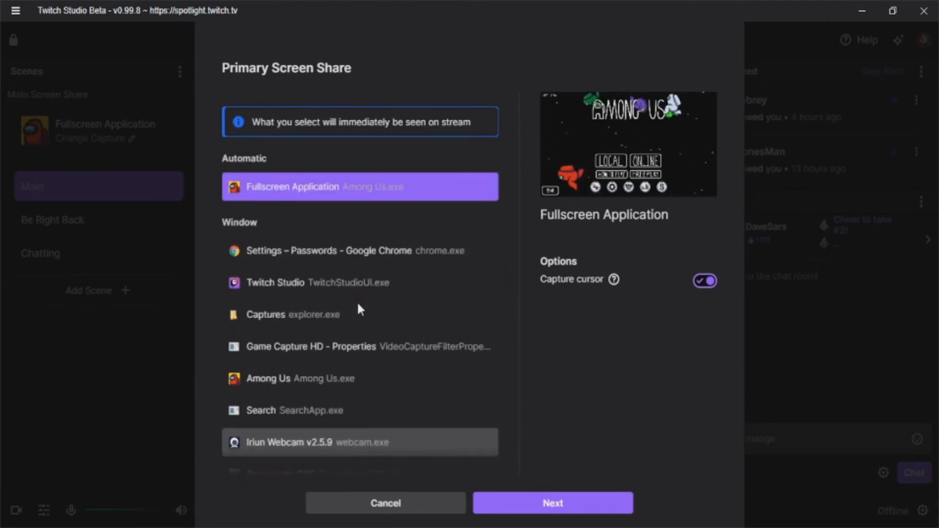
pyautogui.scroll(-3, 394, 222)
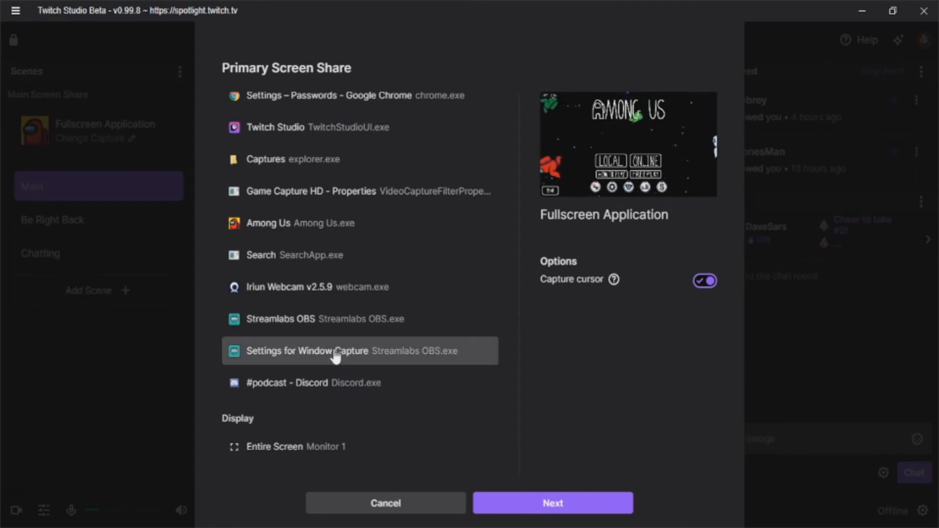
pyautogui.scroll(3, 335, 356)
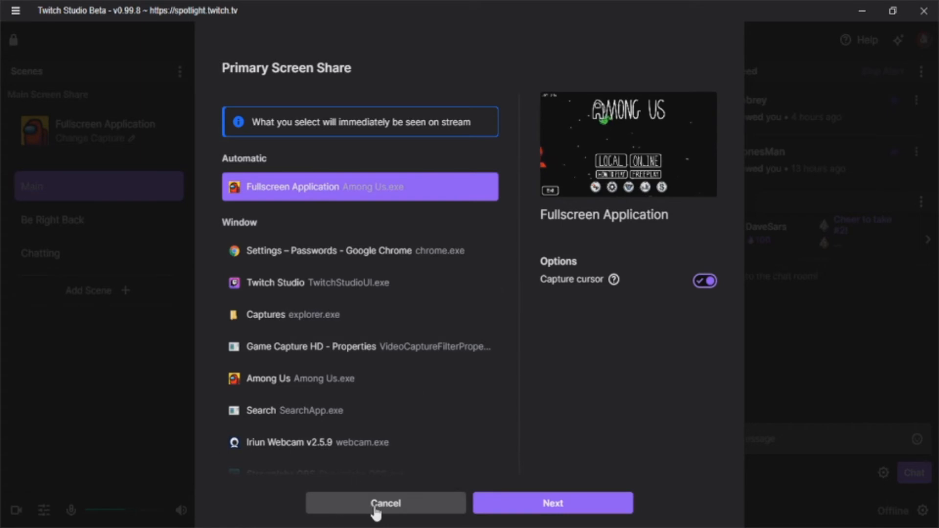
pyautogui.click(444, 503)
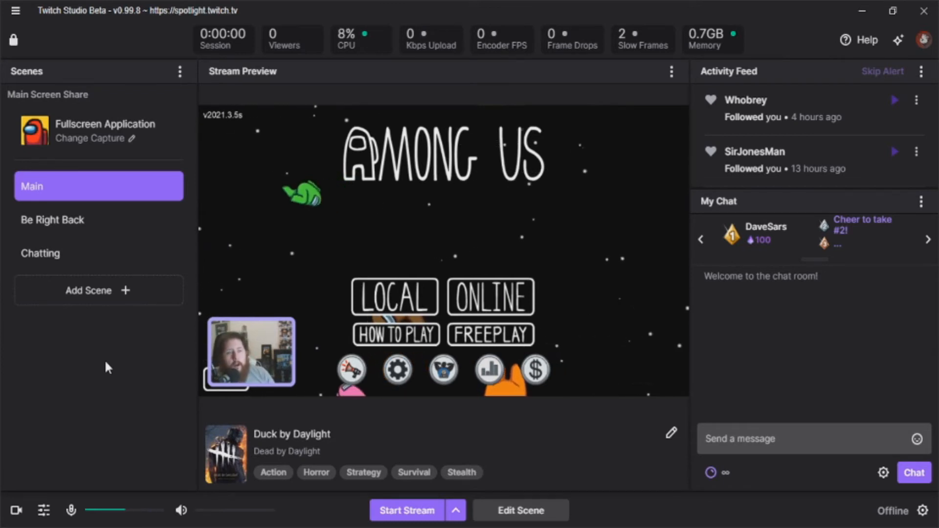
pyautogui.click(51, 126)
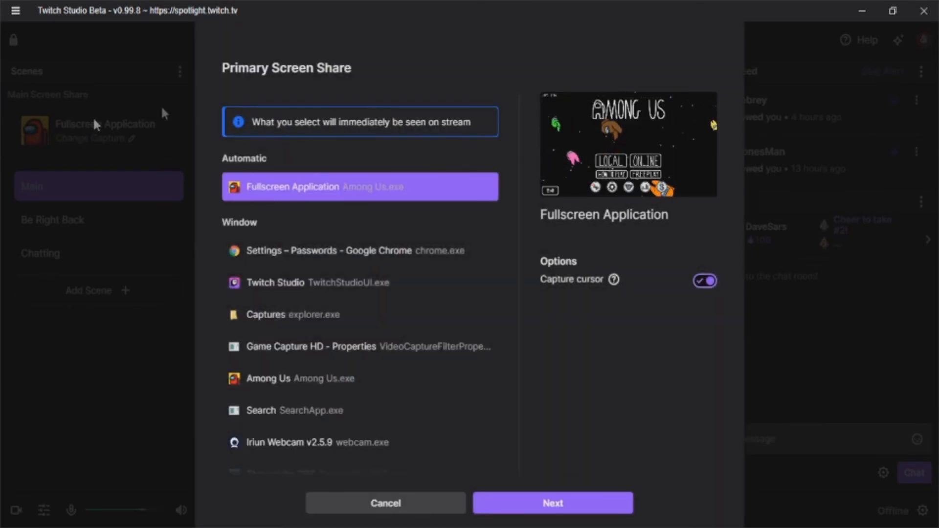
pyautogui.scroll(-3, 382, 249)
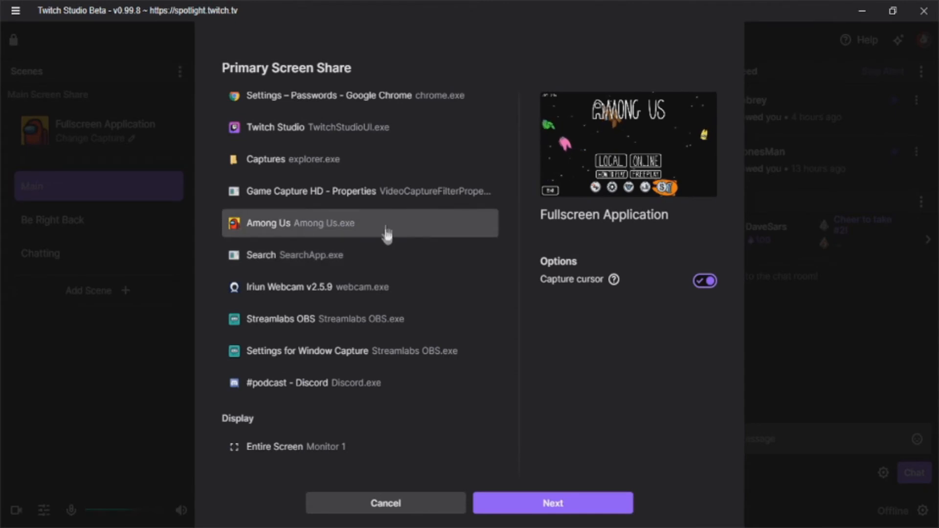
pyautogui.scroll(5, 388, 230)
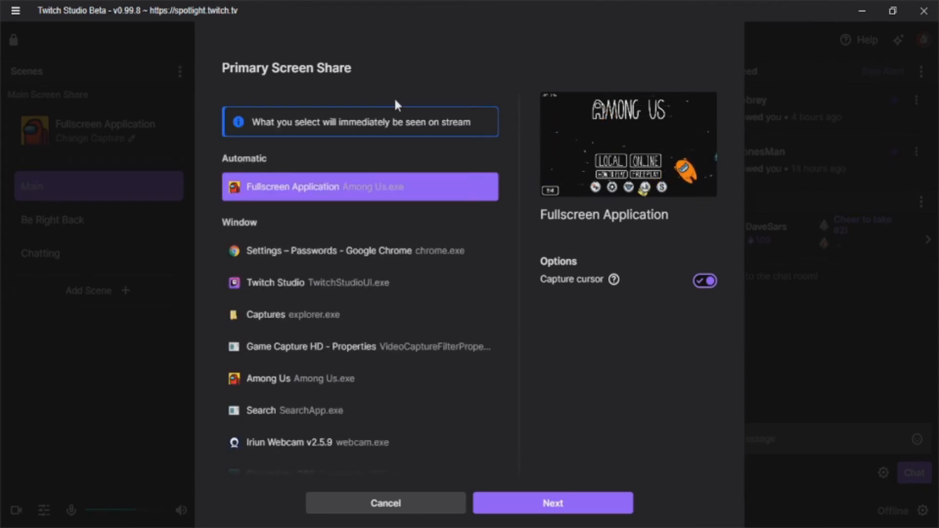
pyautogui.click(385, 503)
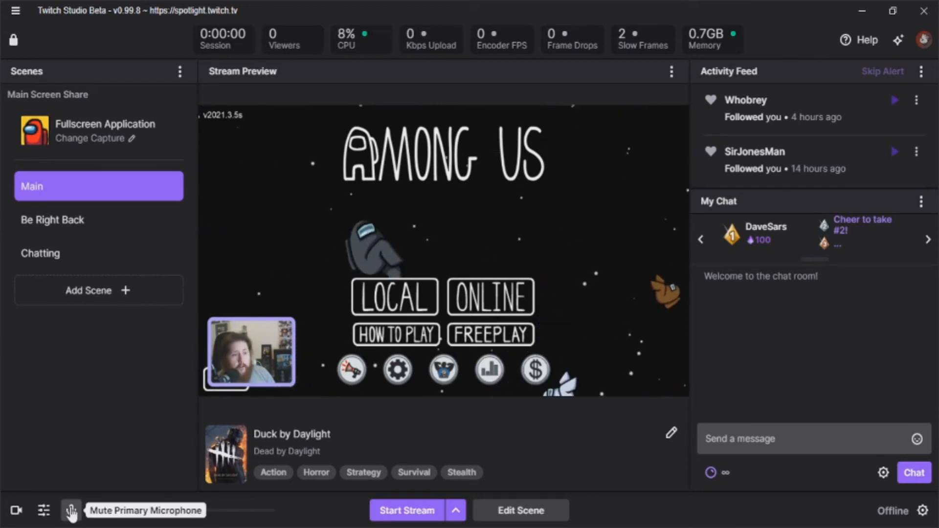
# Step: Review the primary microphone's device, volume and audio filter settings, and close them without saving
pyautogui.click(46, 512)
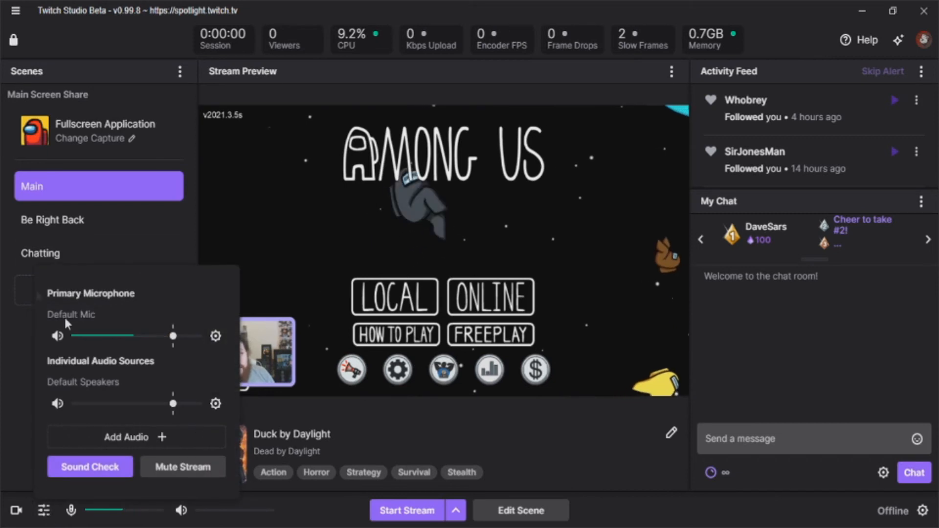
pyautogui.click(216, 337)
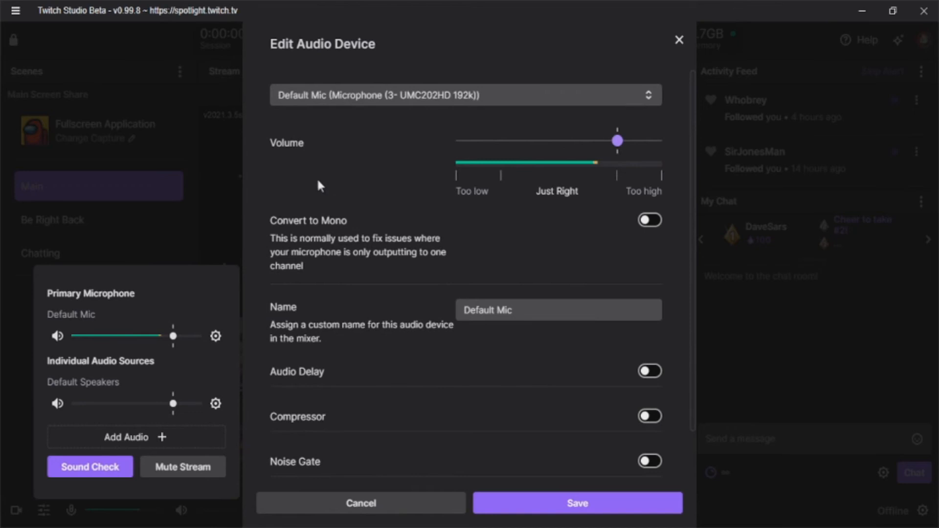
pyautogui.click(543, 100)
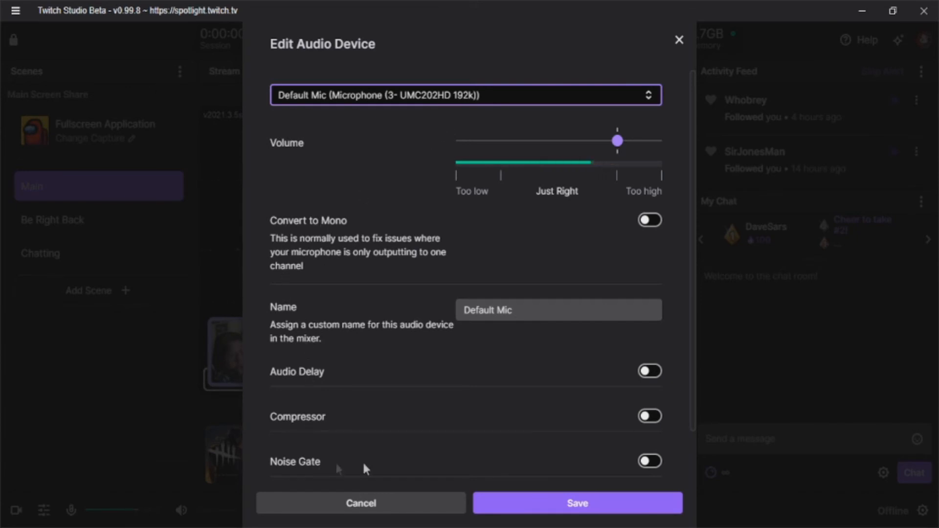
pyautogui.scroll(-2, 570, 306)
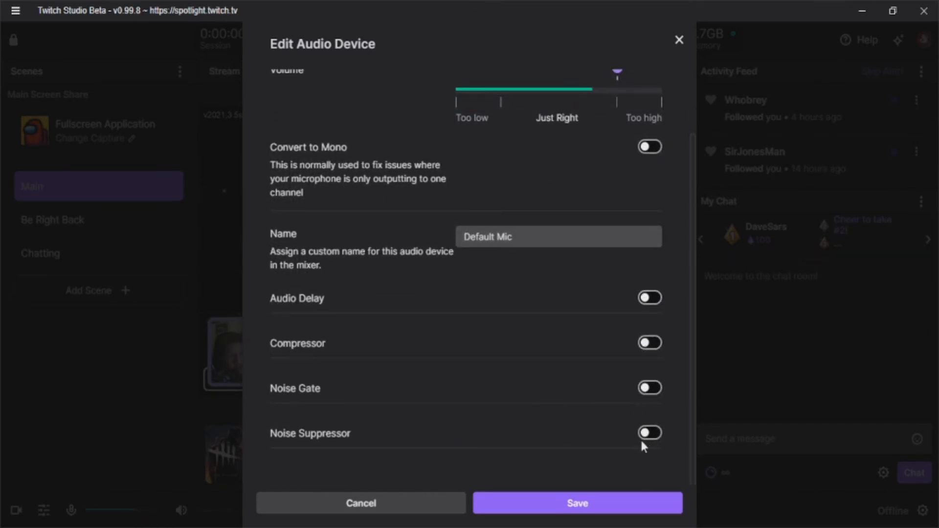
pyautogui.click(385, 510)
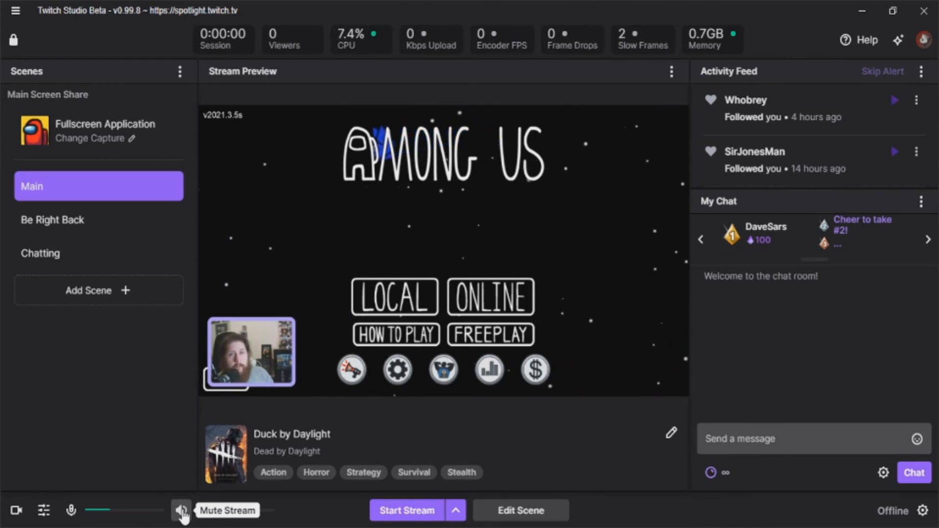
# Step: Review the application's General, Stream and Recording settings, including the available recording formats
pyautogui.click(924, 512)
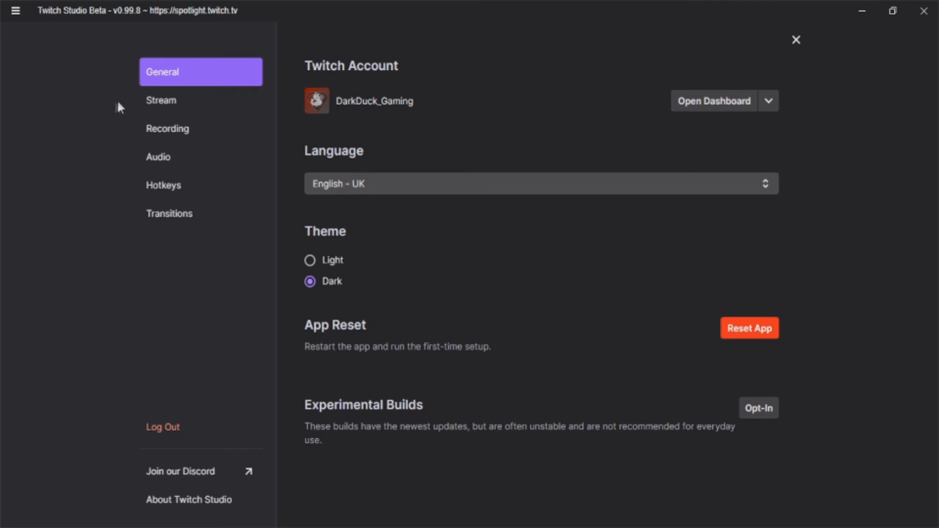
pyautogui.click(182, 102)
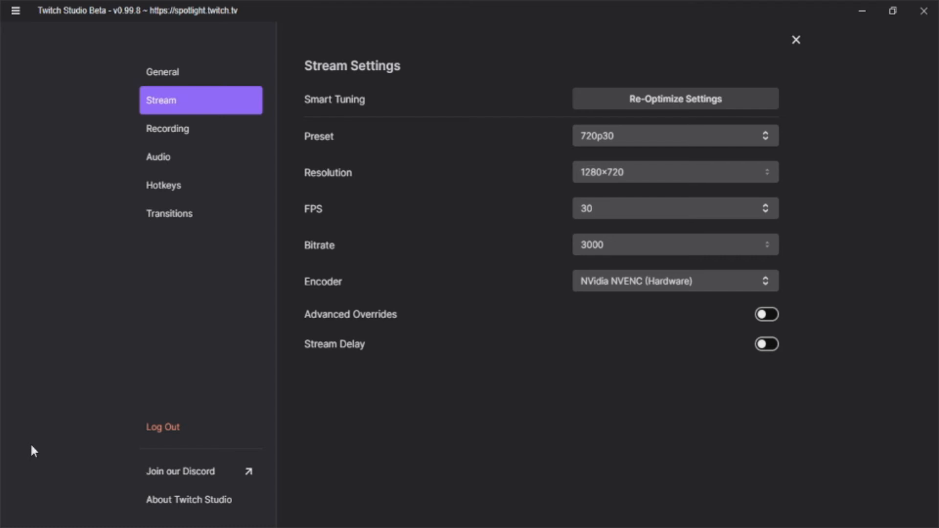
pyautogui.click(173, 130)
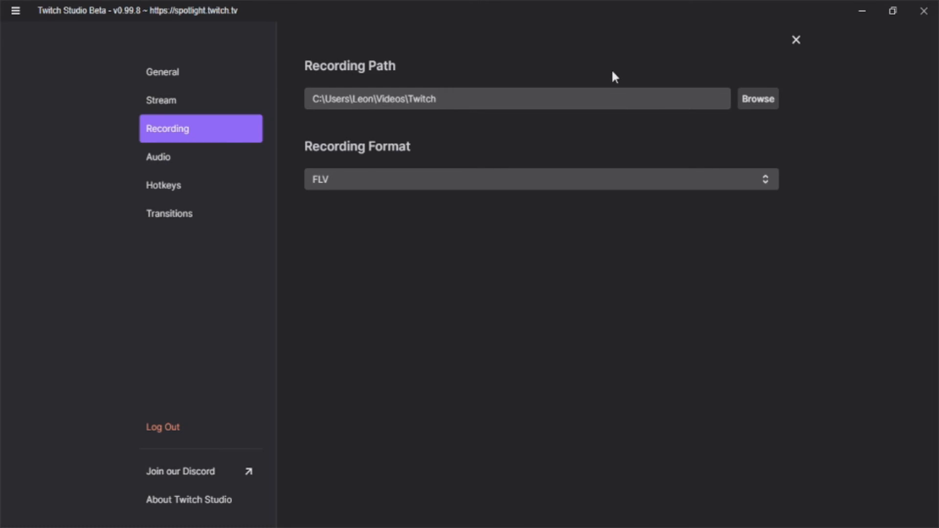
pyautogui.click(718, 185)
pyautogui.click(572, 276)
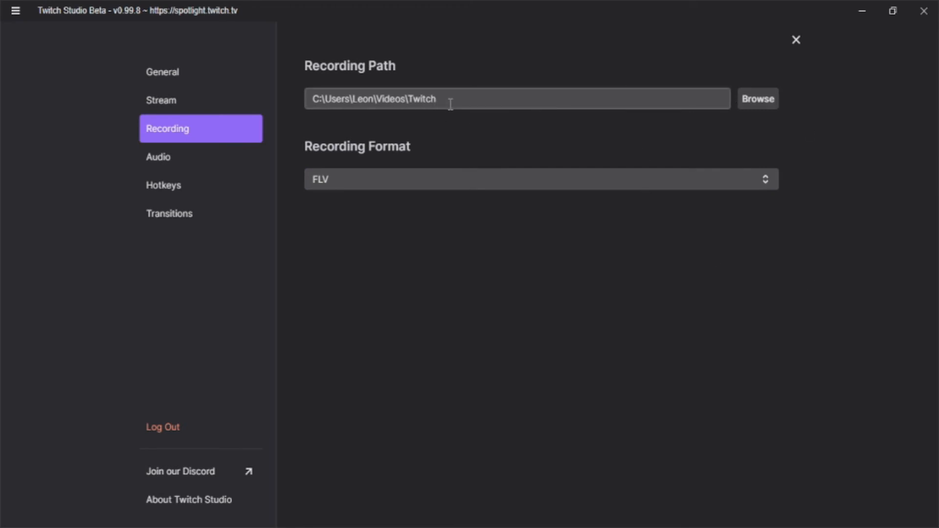
# Step: Review the Audio settings and look through the full list of assignable hotkeys
pyautogui.click(205, 167)
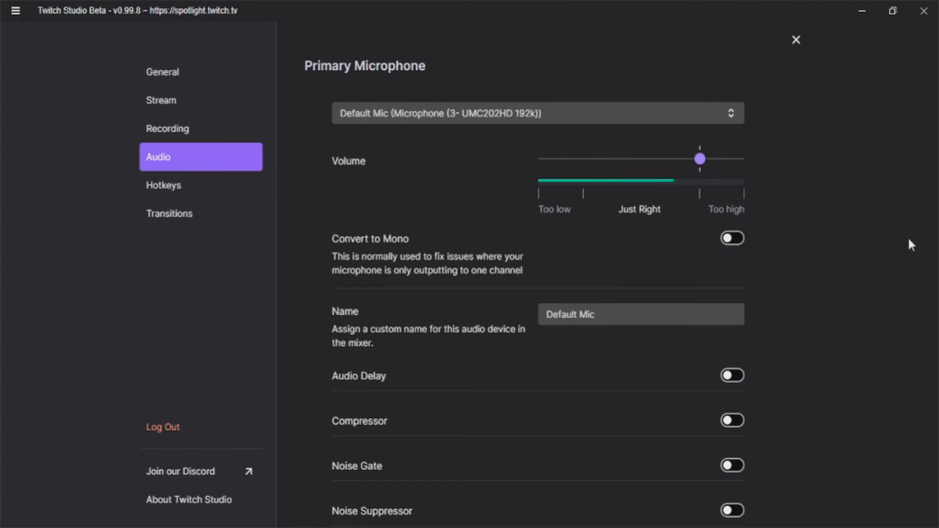
pyautogui.click(147, 193)
pyautogui.scroll(-12, 472, 224)
pyautogui.scroll(-1, 474, 231)
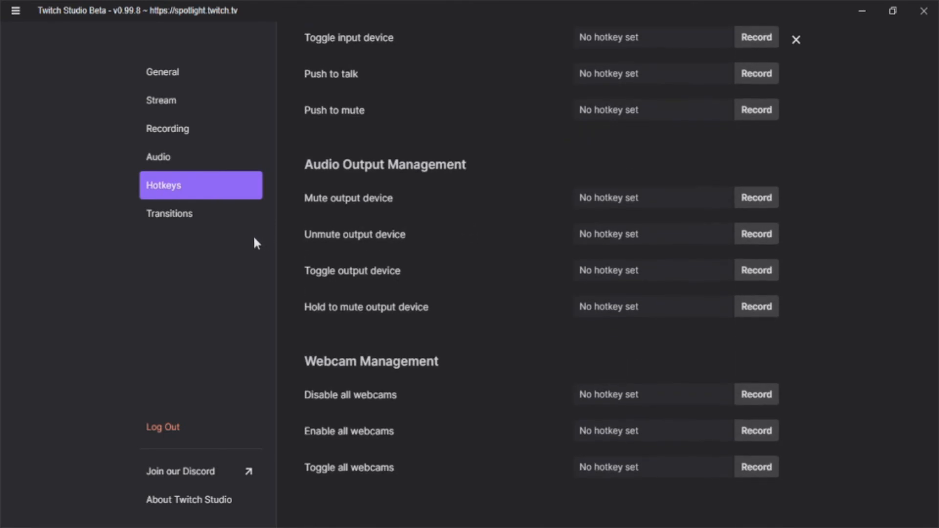
# Step: Try out the global scene transition animations, set the animation to Wind, and close the settings
pyautogui.click(205, 216)
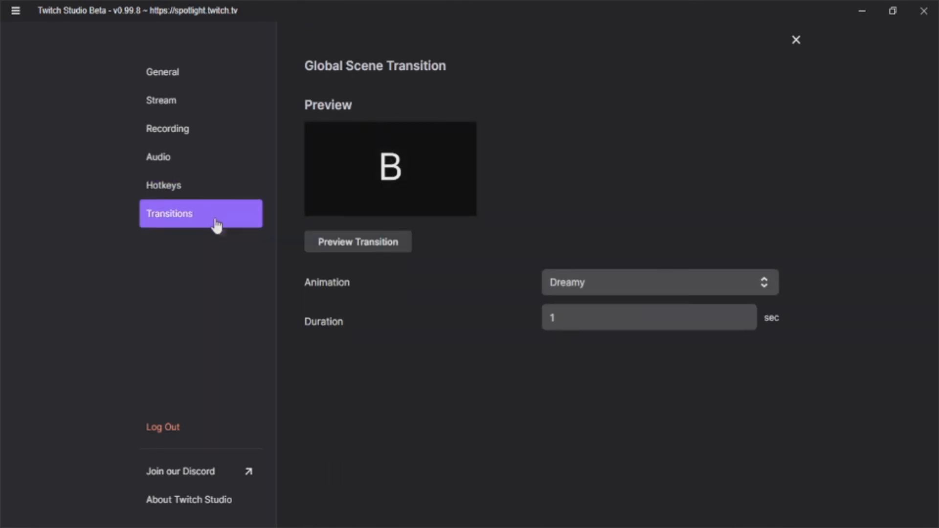
pyautogui.click(675, 291)
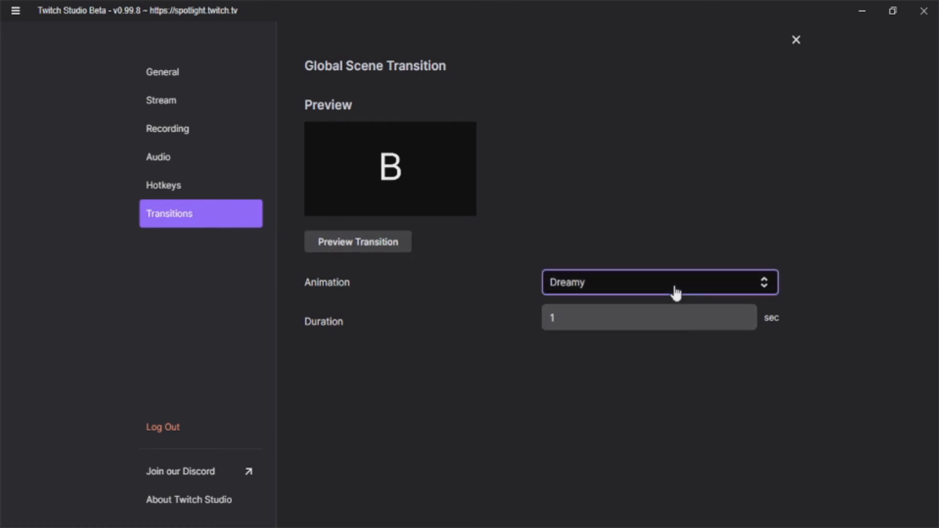
pyautogui.press('Up')
pyautogui.press('Down')
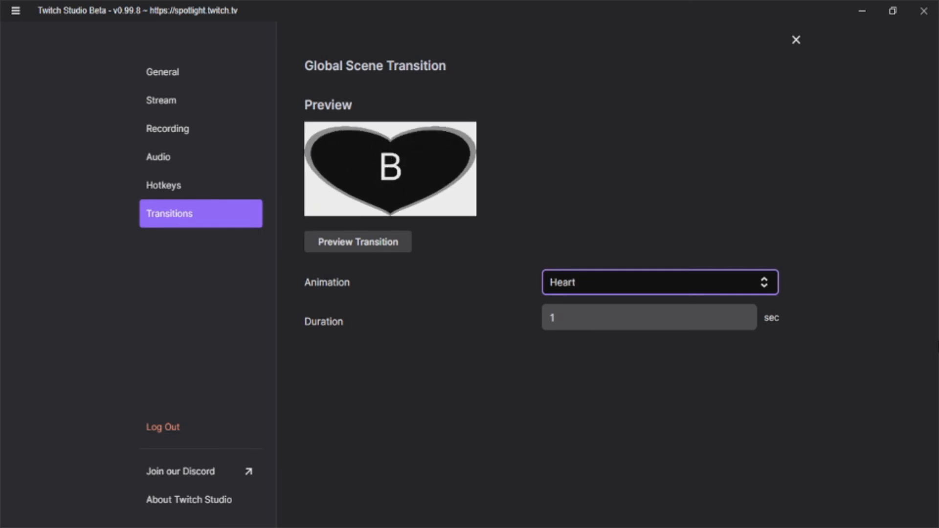
pyautogui.press('Down')
pyautogui.press('Down')
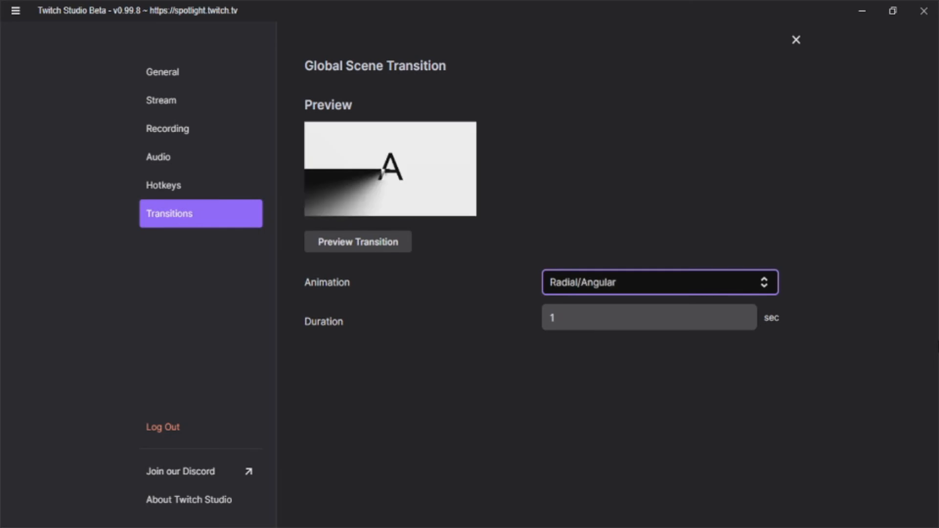
pyautogui.press('Down')
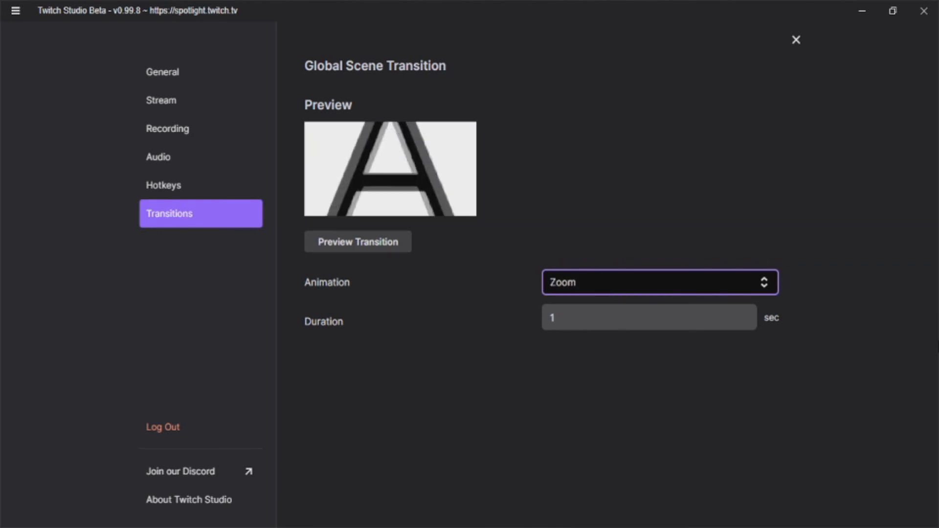
pyautogui.press('Down')
pyautogui.press('Down')
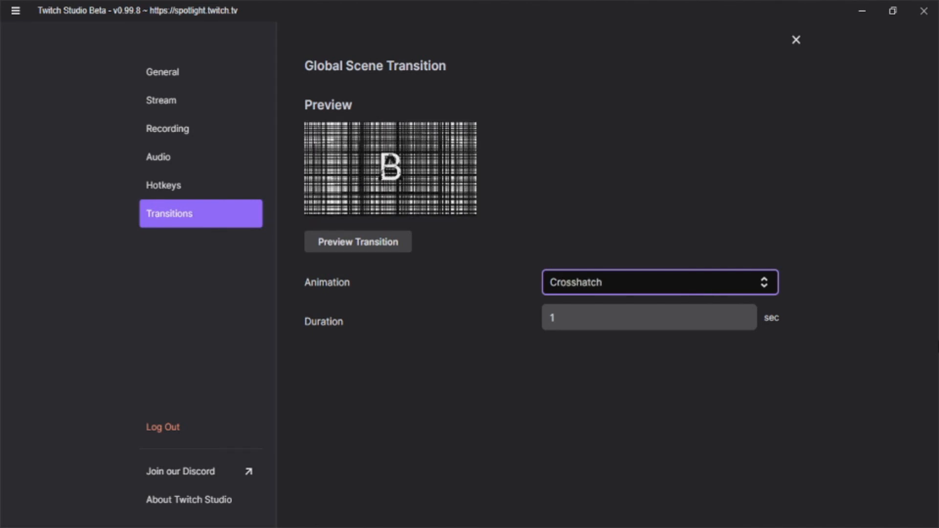
pyautogui.press('Down')
pyautogui.press('Down')
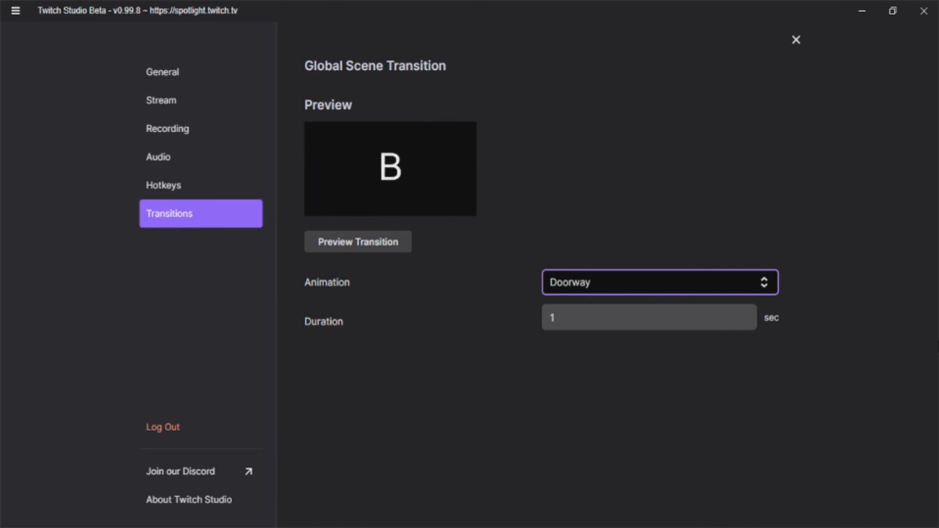
pyautogui.press('Down')
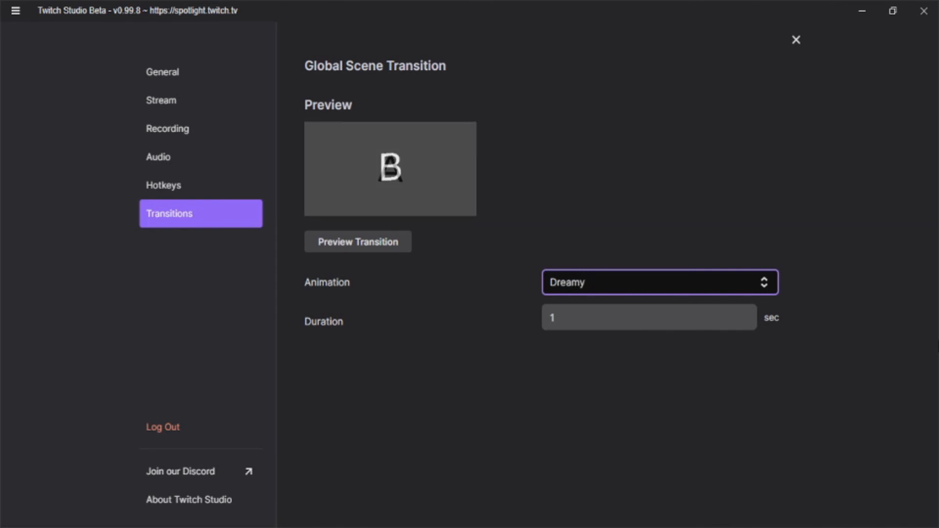
pyautogui.press('Down')
pyautogui.press('Down')
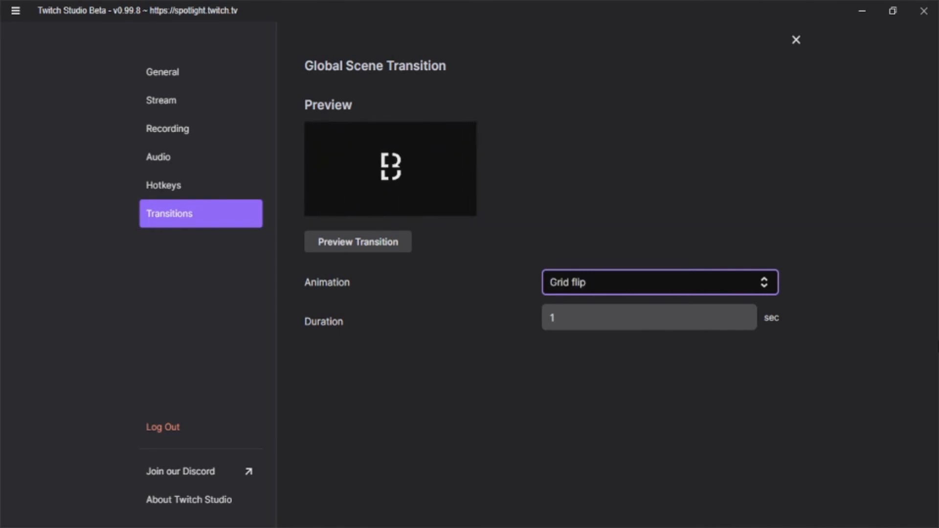
pyautogui.press('Down')
pyautogui.press('Down')
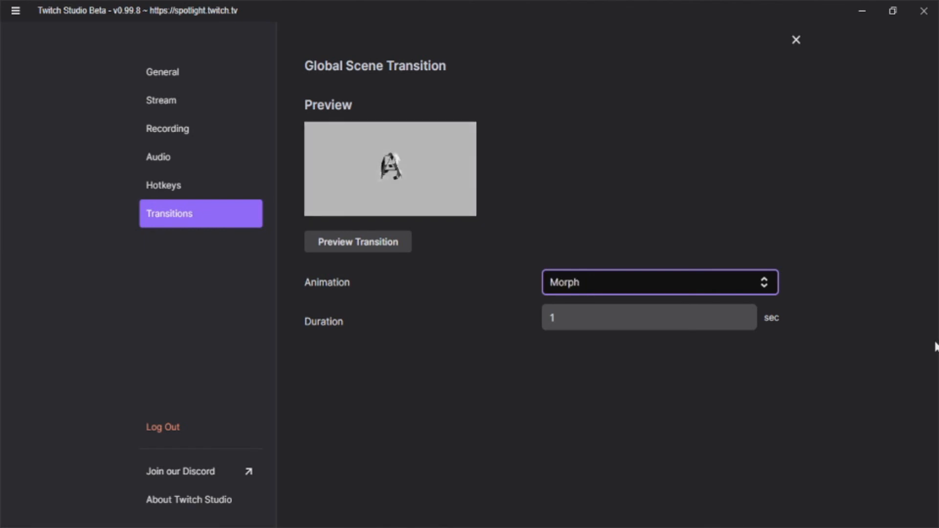
pyautogui.press('Down')
pyautogui.press('Down')
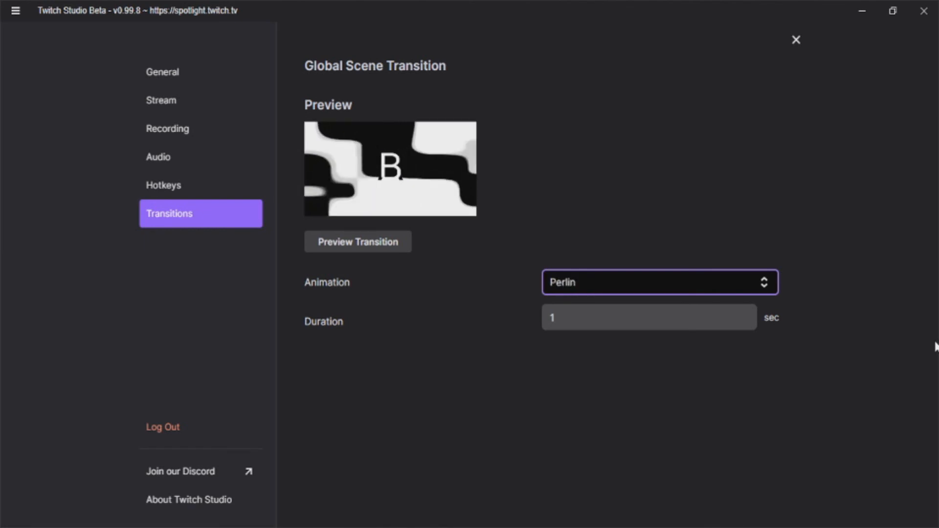
pyautogui.press('Down')
pyautogui.press('Down')
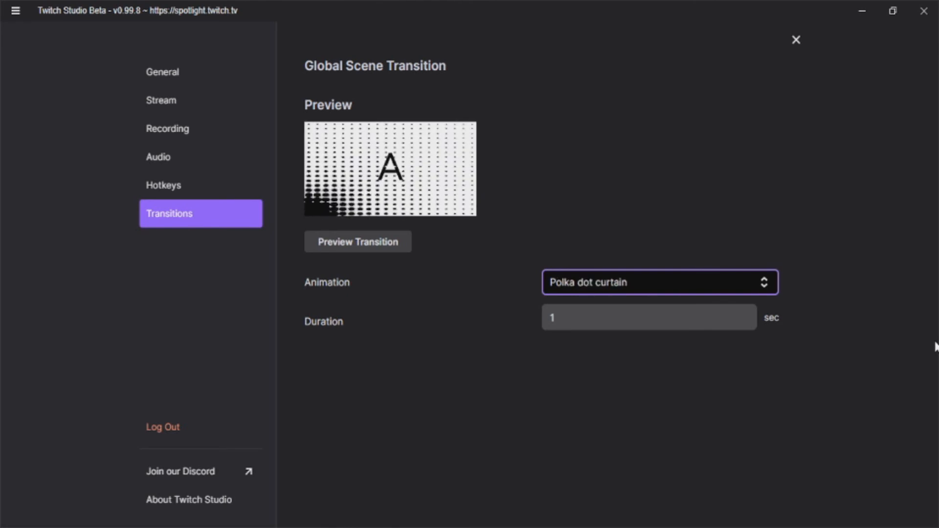
pyautogui.press('Down')
pyautogui.press('Down')
pyautogui.press('Down')
pyautogui.press('Down')
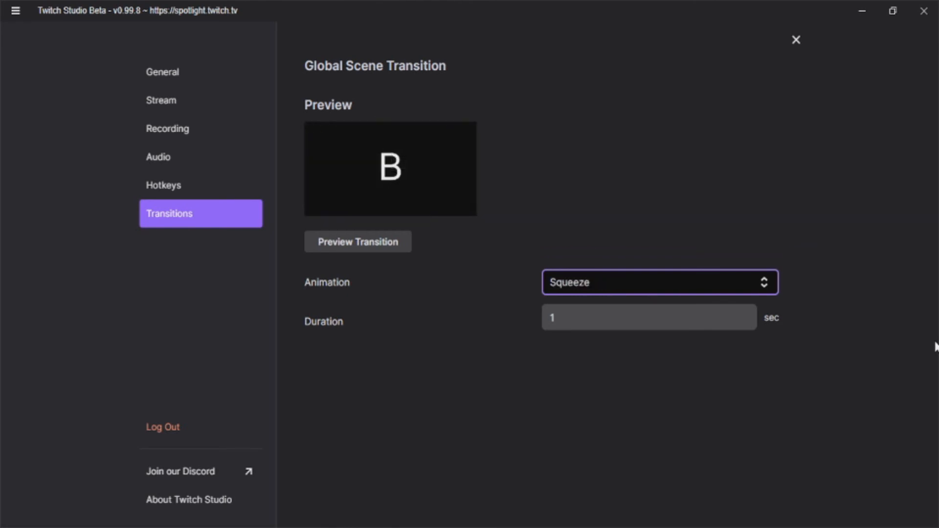
pyautogui.press('Down')
pyautogui.press('Down')
pyautogui.press('Down')
pyautogui.press('Down')
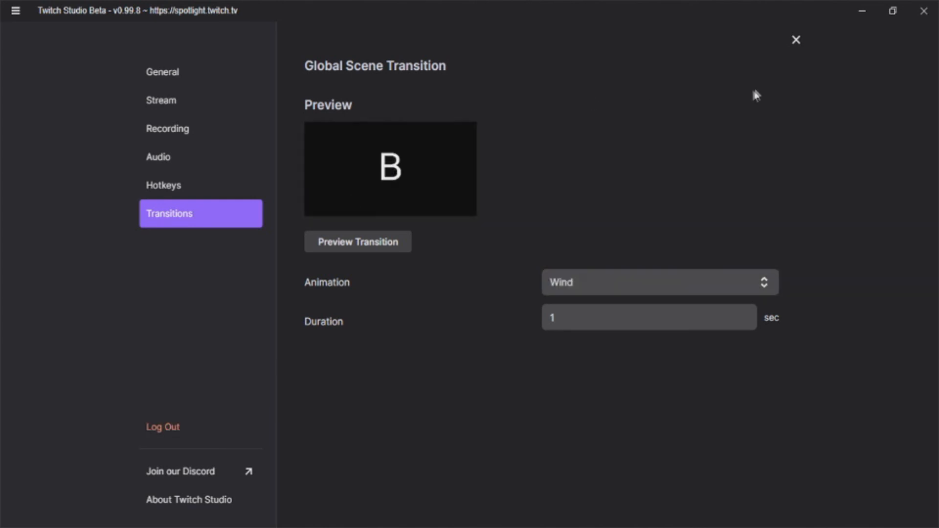
pyautogui.click(796, 40)
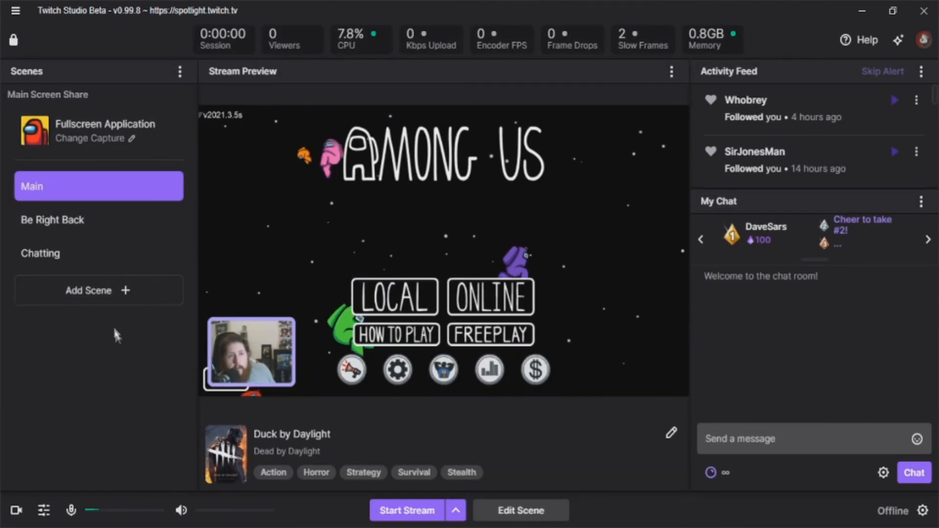
# Step: Switch between the Be Right Back, Chatting and Main scenes to check the transition, ending on Chatting
pyautogui.click(69, 235)
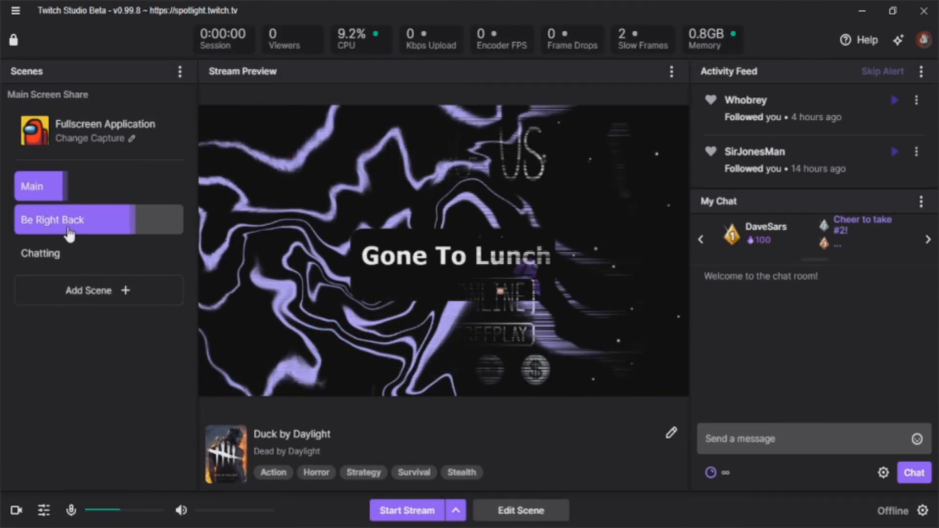
pyautogui.click(54, 257)
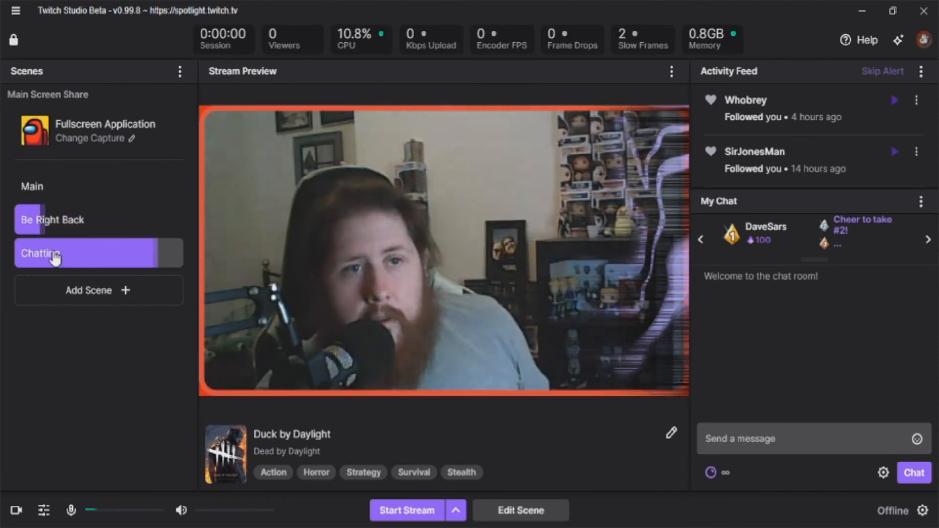
pyautogui.click(38, 198)
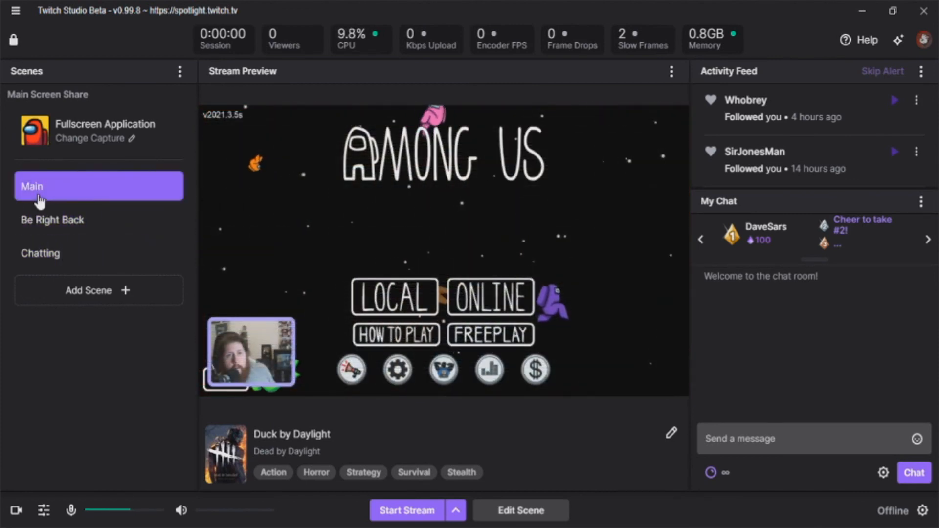
pyautogui.click(24, 222)
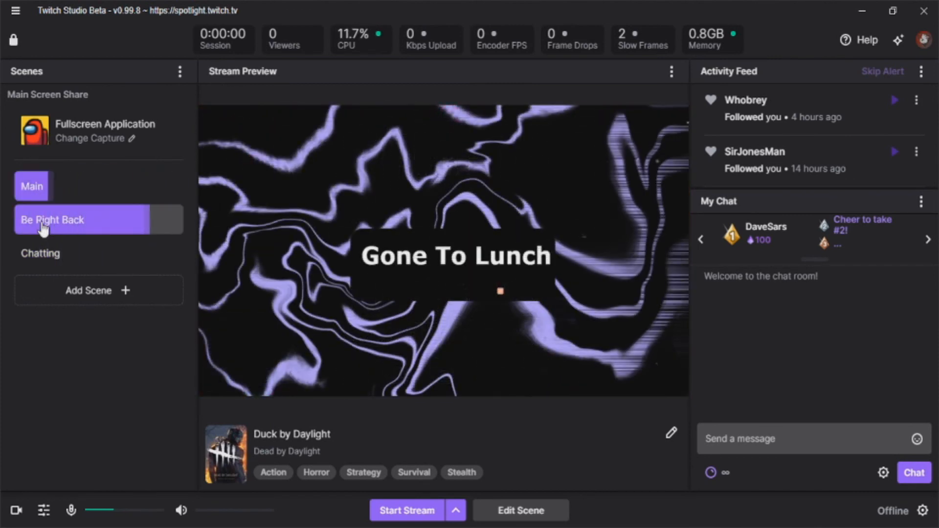
pyautogui.click(46, 255)
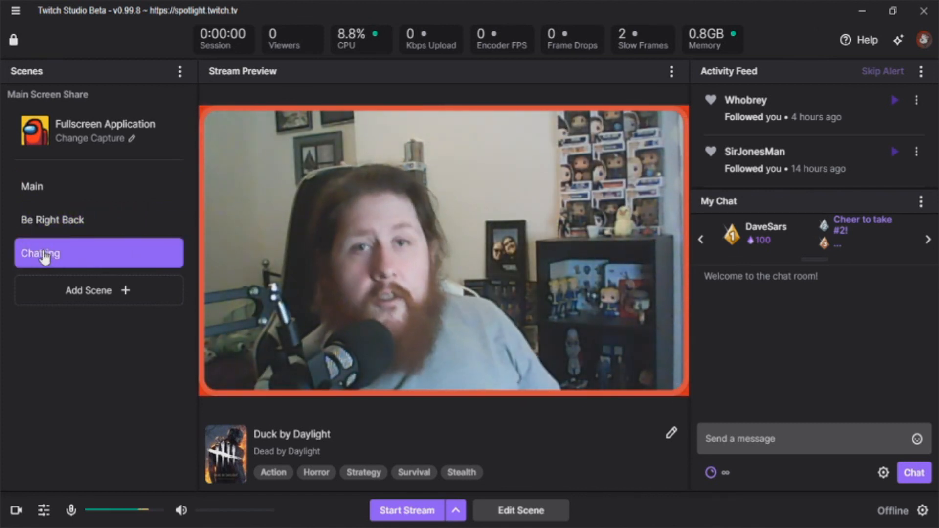
# Step: Show the alternative to starting a stream that records a video instead
pyautogui.click(455, 510)
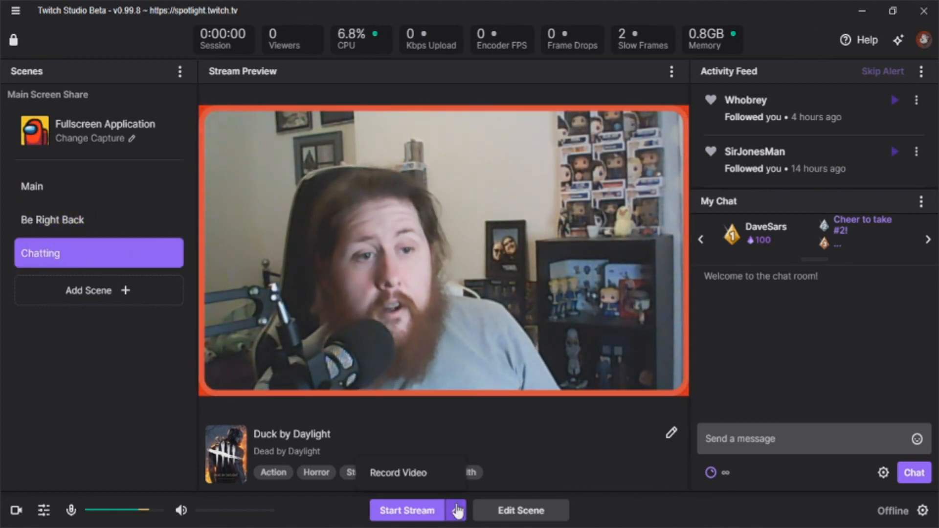